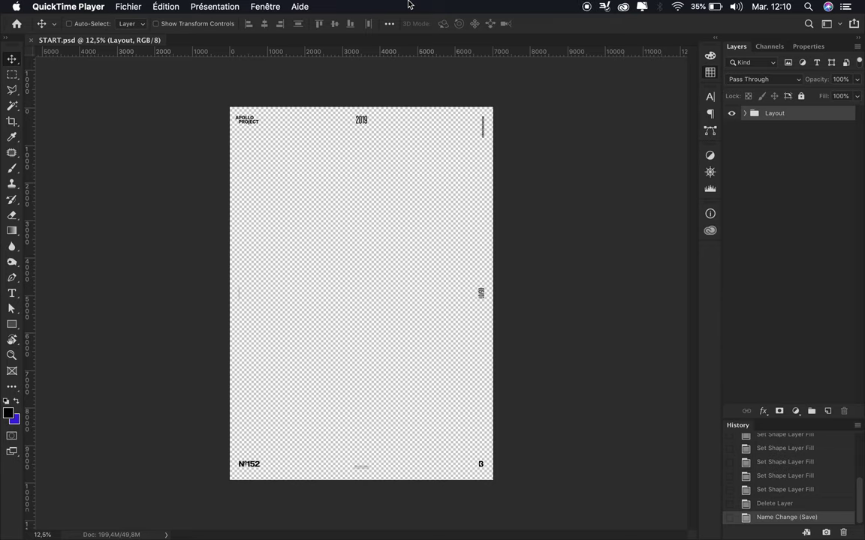
Draw a rectangle covering the whole canvas with a light grey fill.
click(787, 232)
key(u)
click(132, 24)
click(189, 47)
key(Return)
drag(227, 105, 494, 482)
Change the rectangle's fill to light blue-grey and place it below the Layout group.
key(a)
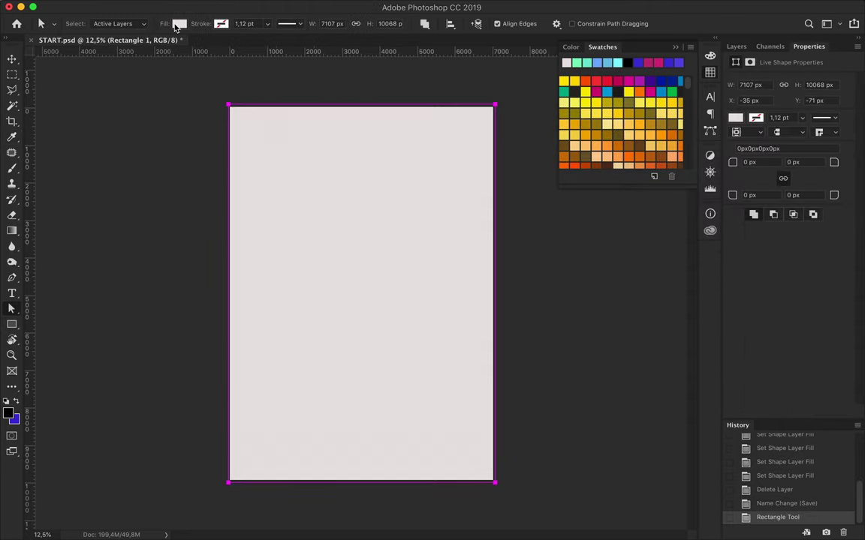
click(180, 23)
click(236, 47)
key(ctrl+v)
key(Return)
key(v)
key(ctrl+bracketleft)
Paint vertical cyan, blue and mint-green brush stripes on a new layer, then duplicate it.
key(b)
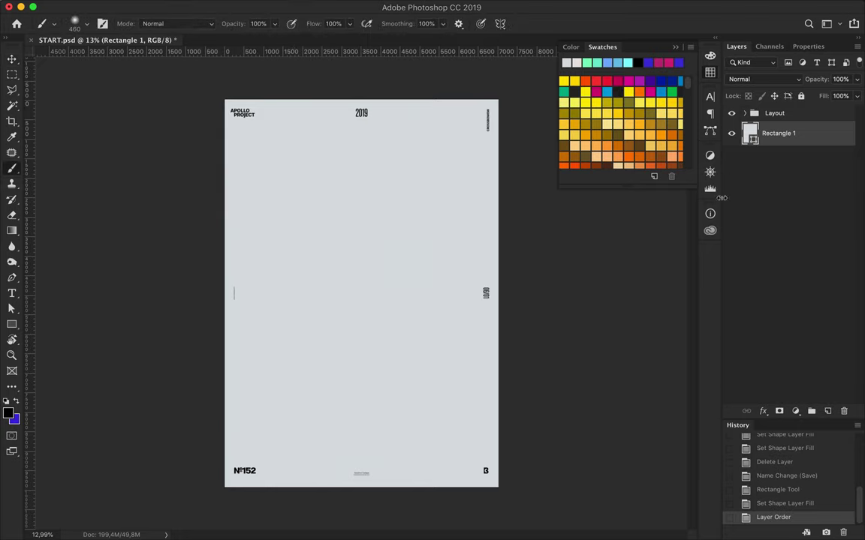
key(ctrl+shift+alt+n)
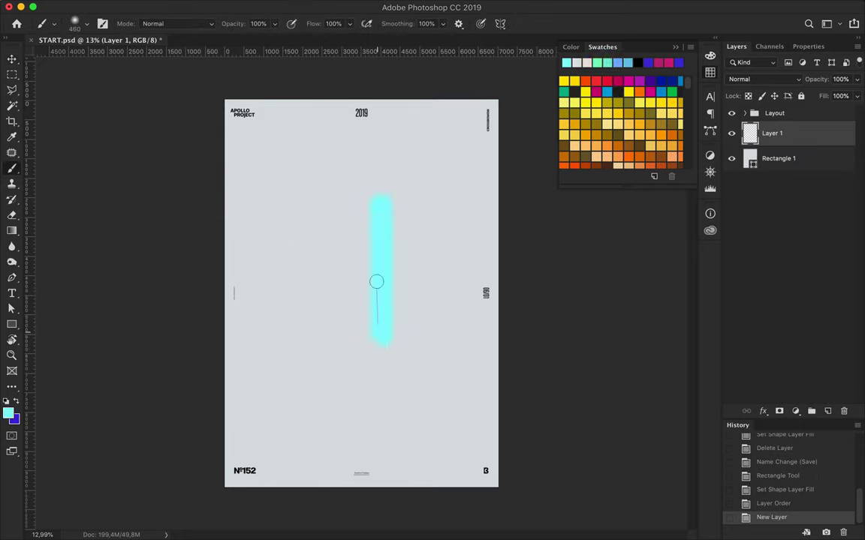
drag(397, 199, 401, 273)
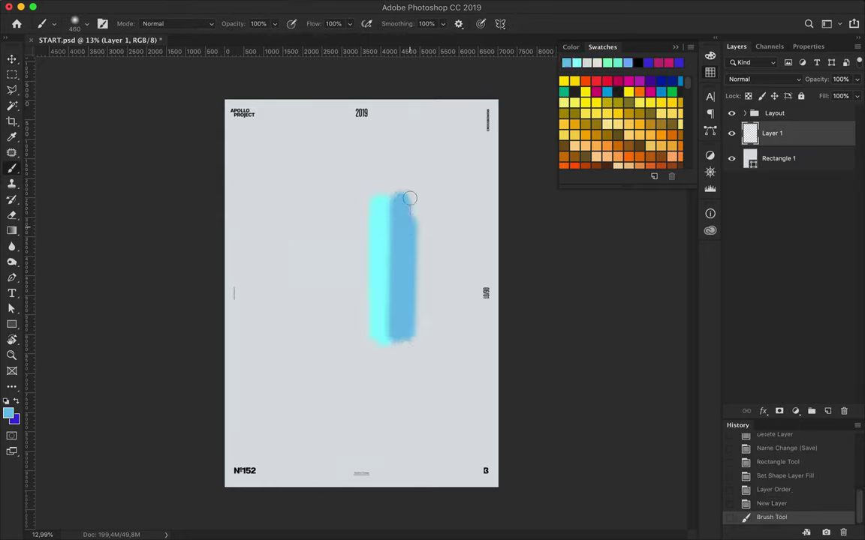
drag(422, 198, 424, 331)
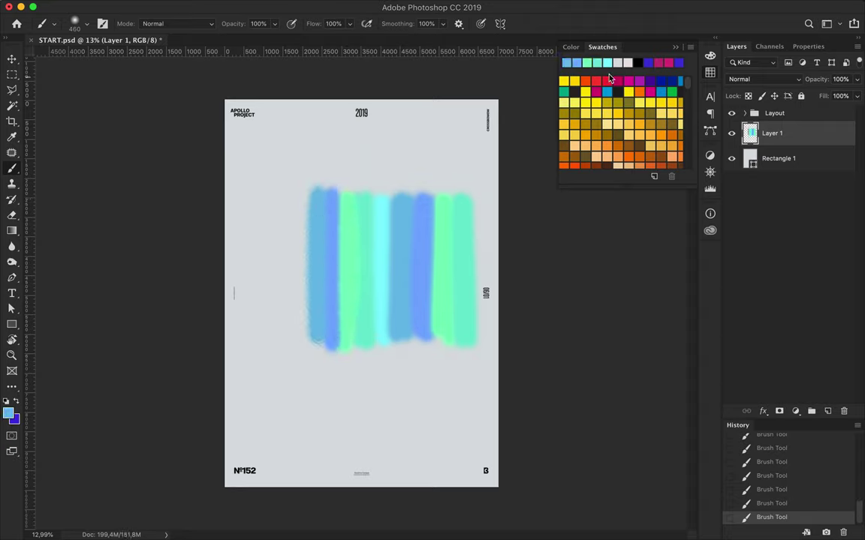
key(super+j)
Shift the stripes copy down-left and apply a 138,3 px Gaussian Blur.
key(v)
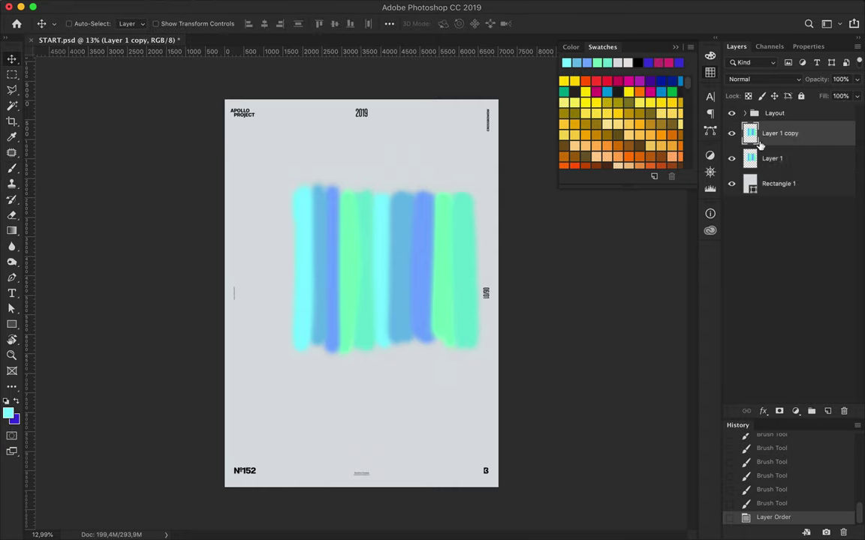
drag(397, 271, 379, 294)
click(296, 7)
click(454, 196)
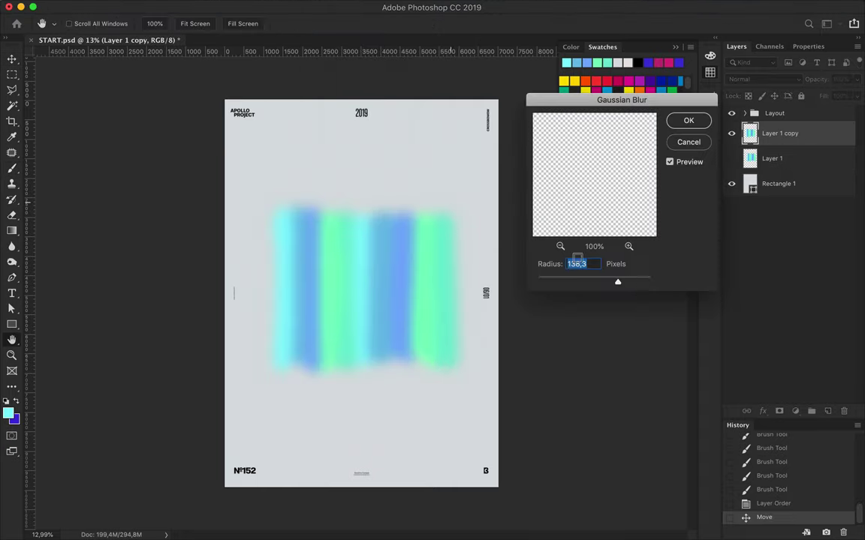
key(Return)
Move the blurred stripes lower, merge them into one layer, and bring it into Liquify.
drag(430, 225, 432, 219)
key(ctrl+e)
click(295, 7)
click(328, 105)
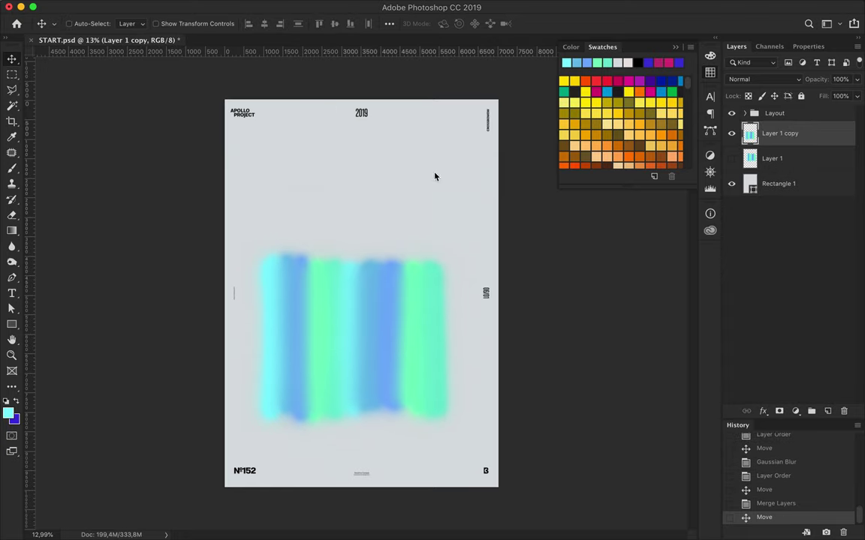
click(13, 26)
Twist the blurred stripes into a large swirl with the size-5534 Forward Warp brush and apply it.
mouse_move(222, 318)
mouse_down()
mouse_move(338, 97)
mouse_move(306, 439)
mouse_move(293, 473)
mouse_up()
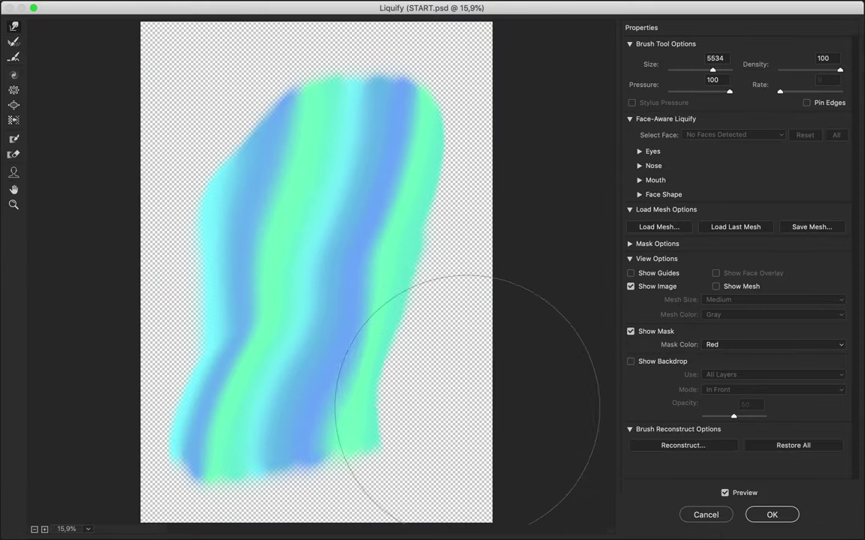
mouse_move(309, 367)
mouse_down()
mouse_move(284, 496)
mouse_move(119, 174)
mouse_move(87, 280)
mouse_move(425, 318)
mouse_move(337, 254)
mouse_move(286, 372)
mouse_move(375, 290)
mouse_move(271, 408)
mouse_move(384, 304)
mouse_move(439, 405)
mouse_move(426, 501)
mouse_move(402, 491)
mouse_move(319, 376)
mouse_move(385, 483)
mouse_move(316, 424)
mouse_move(415, 415)
mouse_move(395, 280)
mouse_move(483, 328)
mouse_move(280, 232)
mouse_move(348, 300)
mouse_move(399, 187)
mouse_move(466, 286)
mouse_move(183, 386)
mouse_move(386, 290)
mouse_move(348, 23)
mouse_up()
click(777, 514)
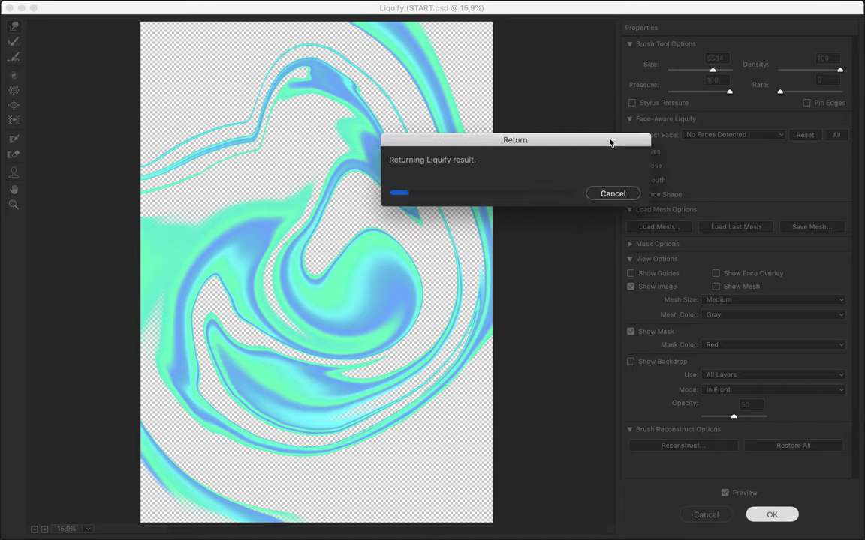
Change the number to Nº176 (-50 tracking) and the date to 06/25, centred vertically on canvas.
scroll(154, 363, up, 5)
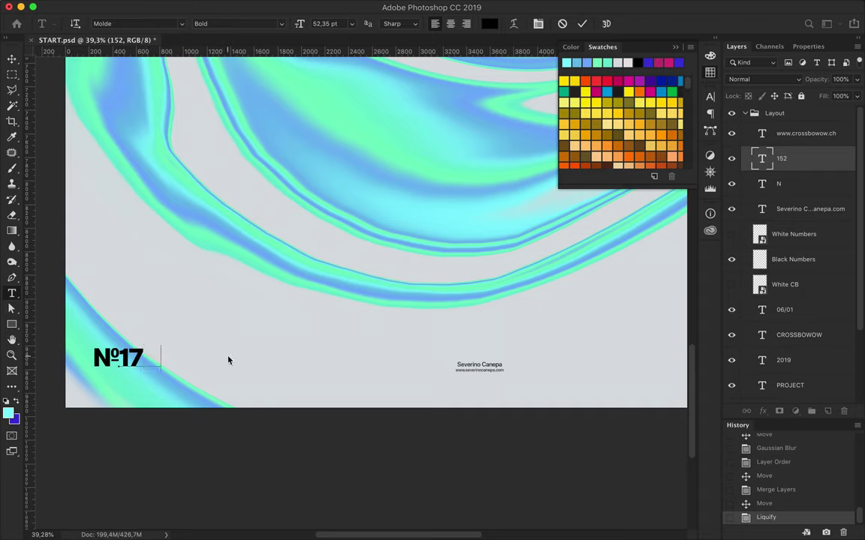
scroll(157, 368, up, 3)
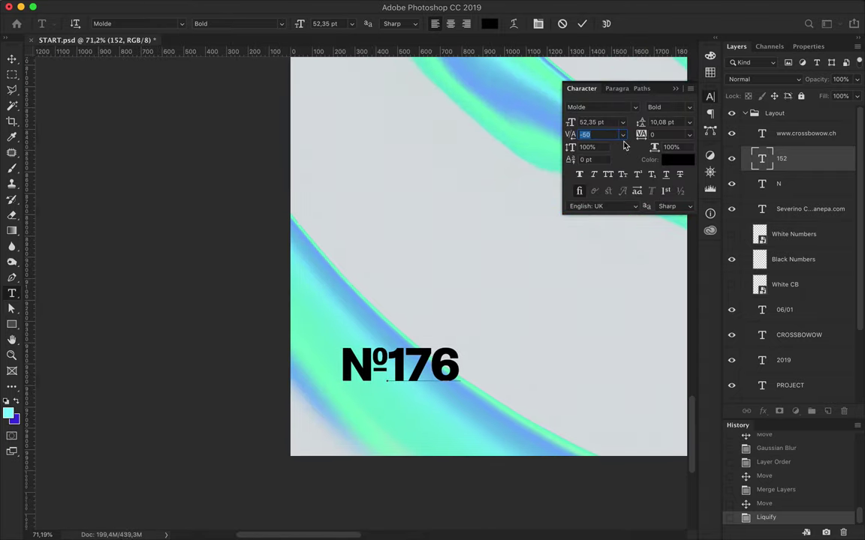
key(ctrl+Return)
scroll(440, 253, right, 15)
drag(205, 210, 212, 275)
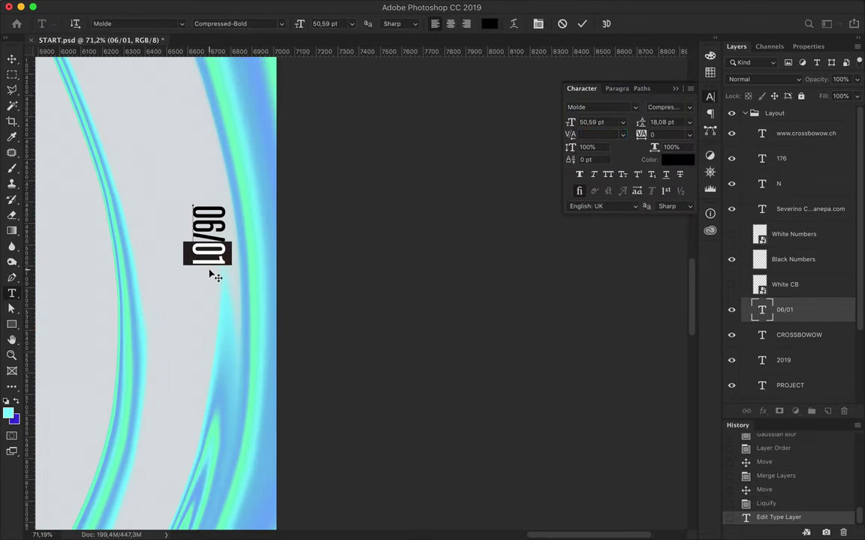
click(15, 60)
click(389, 23)
click(409, 129)
click(413, 138)
key(ctrl+0)
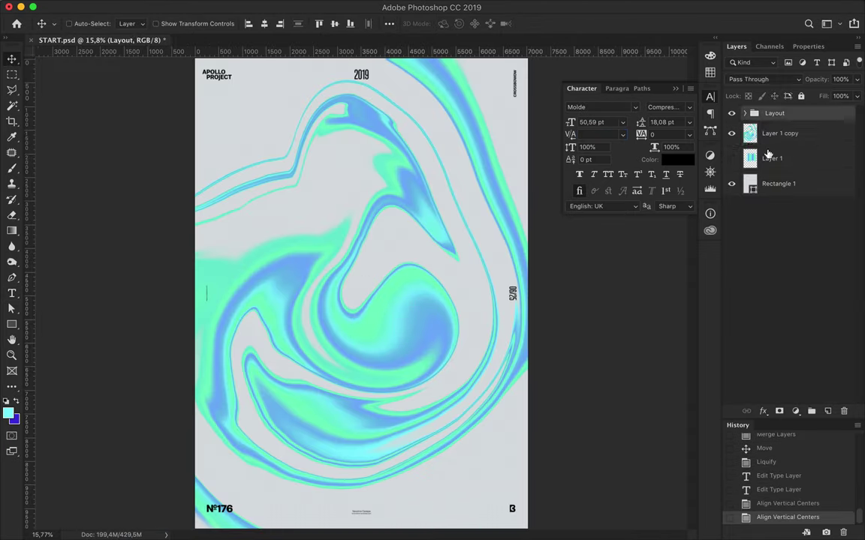
Duplicate the swirl layer and lower the copy's fill opacity to 42%.
click(781, 136)
key(ctrl+j)
click(762, 79)
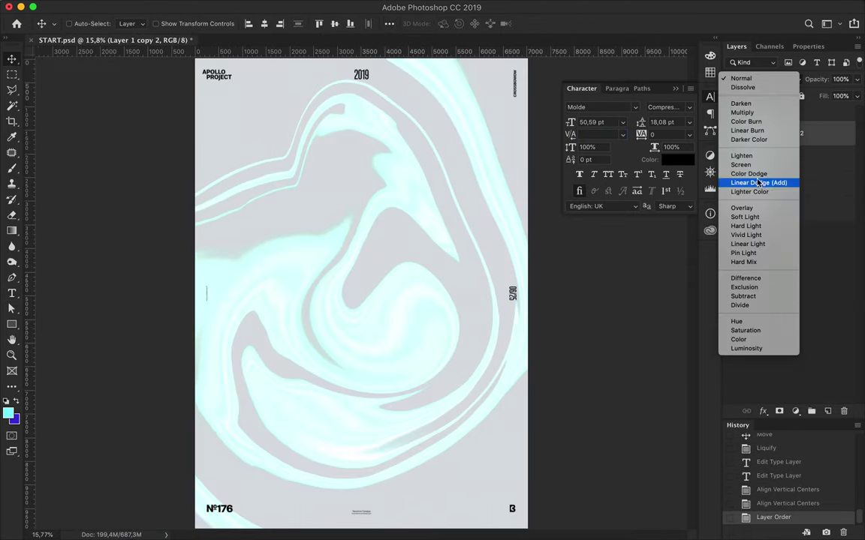
click(759, 183)
drag(856, 96, 813, 112)
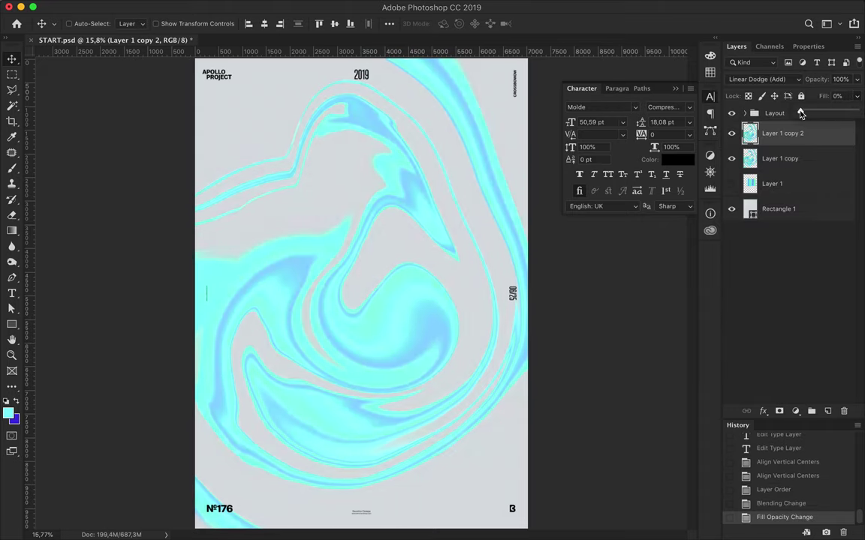
click(762, 79)
Blur the swirl copy with a 79,5 px Gaussian Blur and set it to Screen.
click(739, 8)
click(295, 9)
click(487, 195)
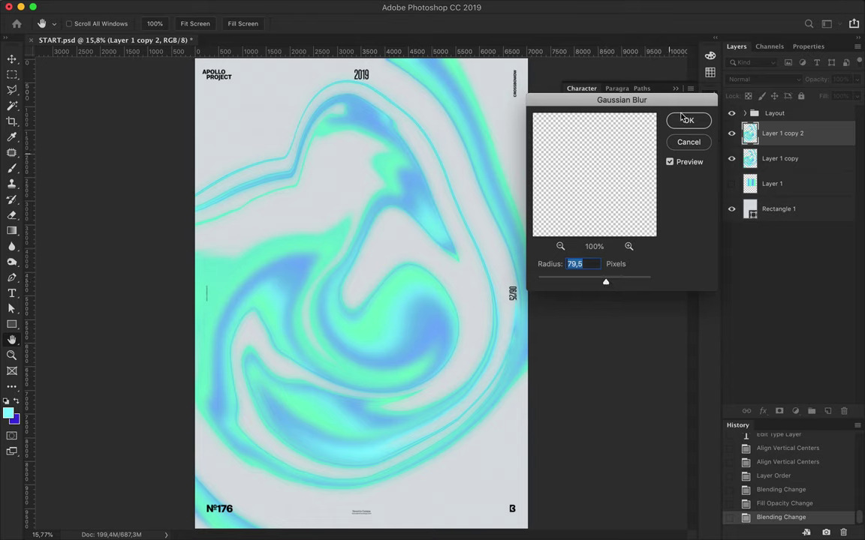
click(694, 125)
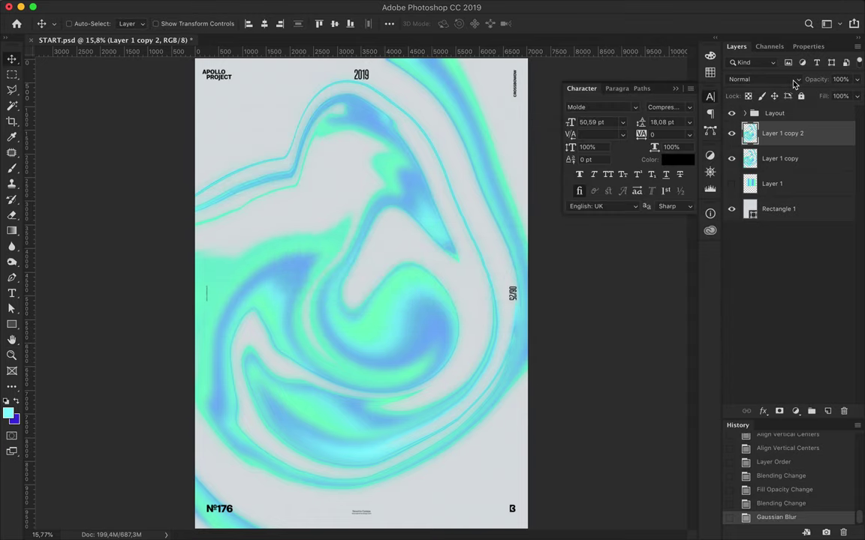
click(765, 79)
click(757, 170)
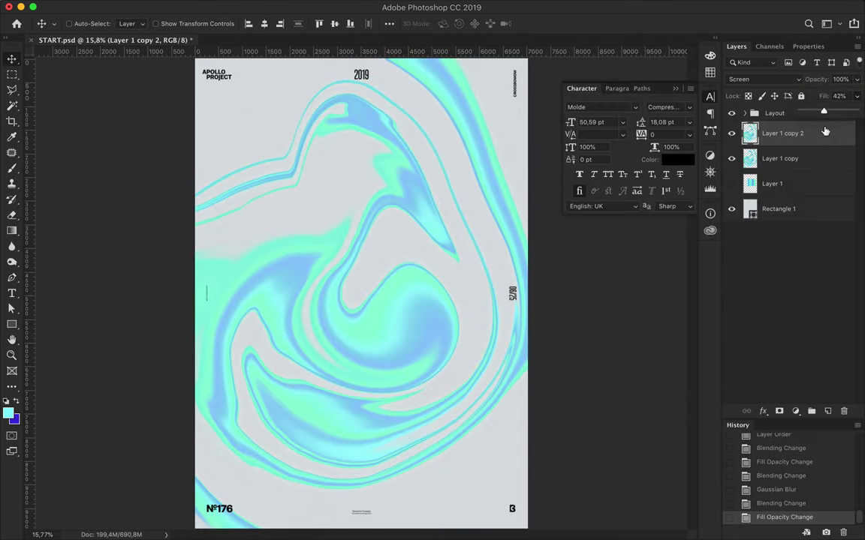
Set another swirl copy to the Darken blend mode.
drag(781, 158, 785, 180)
key(ctrl+z)
click(762, 79)
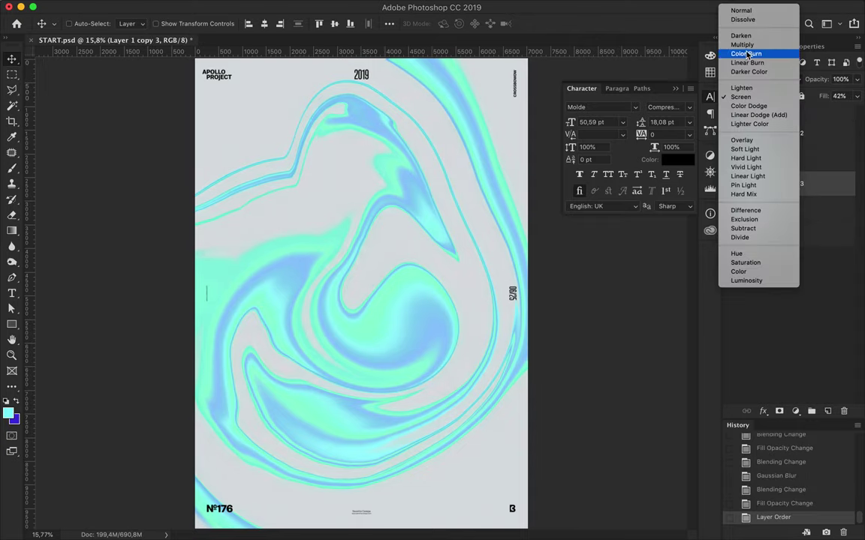
click(743, 36)
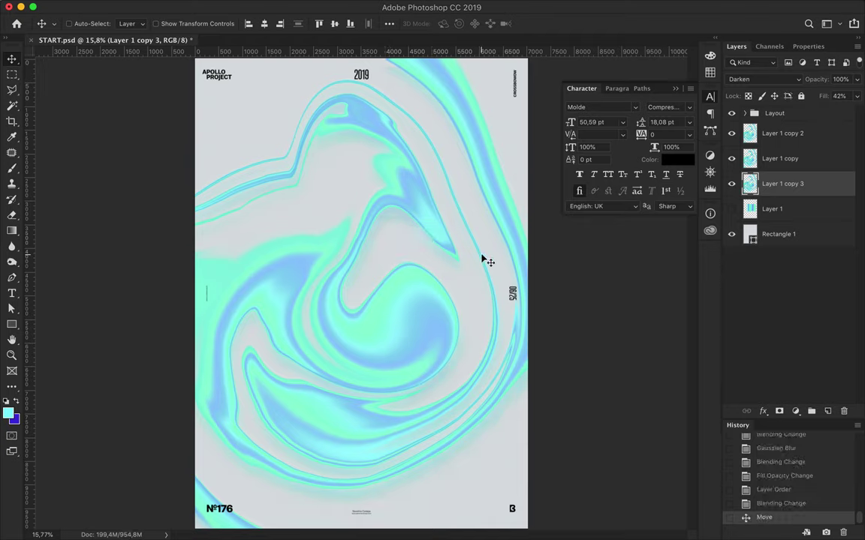
Group the three swirl copies and show the original stripes layer above the group.
shift+click(780, 132)
key(ctrl+g)
click(773, 159)
key(ctrl+bracketright)
key(ctrl+bracketright)
click(745, 154)
drag(438, 280, 405, 280)
Liquify the stripes copy with Forward Warp and Bloat into a blossom on a thin stem.
click(295, 6)
click(322, 111)
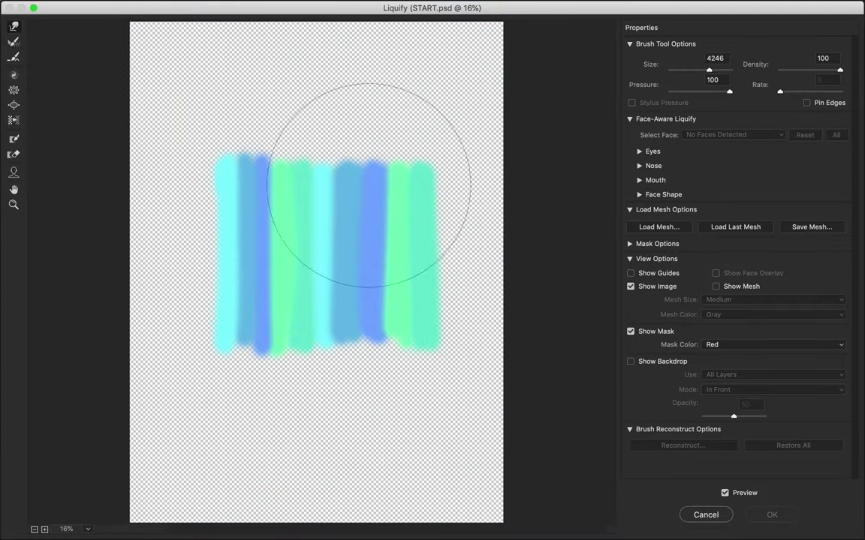
mouse_move(369, 185)
mouse_down()
mouse_move(343, 435)
mouse_move(282, 248)
mouse_move(332, 388)
mouse_move(389, 300)
mouse_move(343, 110)
mouse_move(235, 263)
mouse_move(183, 357)
mouse_move(458, 396)
mouse_move(347, 460)
mouse_move(212, 425)
mouse_move(212, 271)
mouse_move(237, 328)
mouse_move(231, 431)
mouse_up()
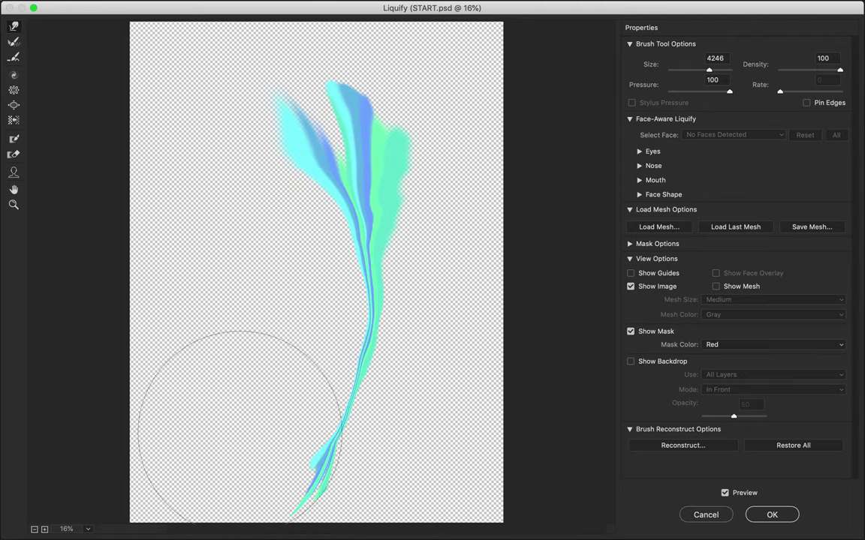
click(13, 105)
drag(357, 158, 336, 160)
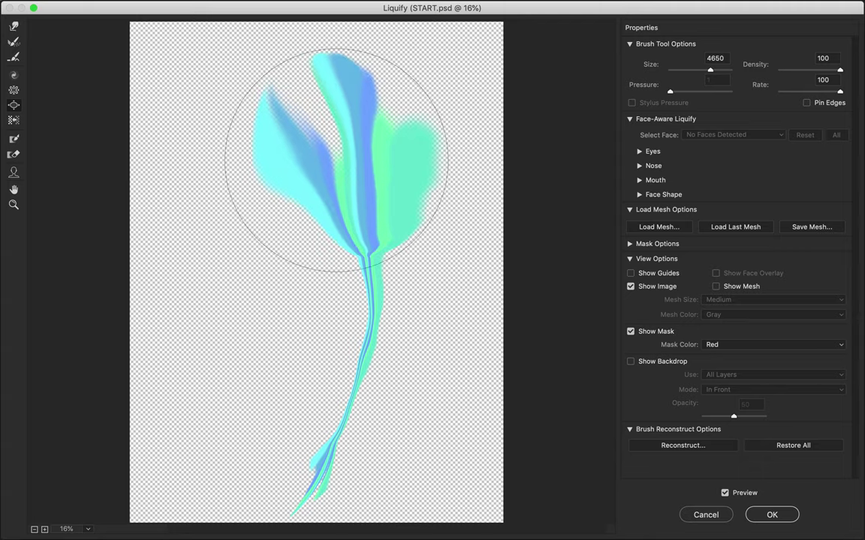
click(773, 514)
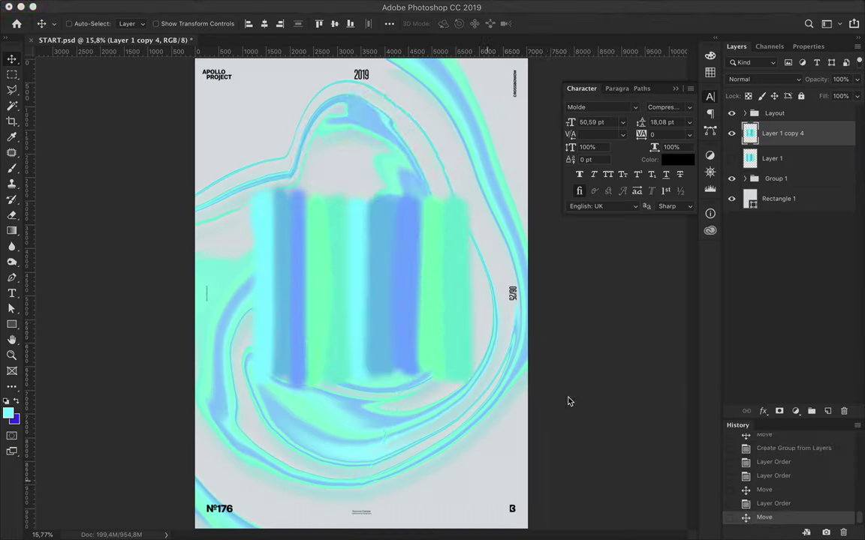
Move the liquified swirl layer up and to the left.
key(c)
key(v)
drag(406, 286, 287, 158)
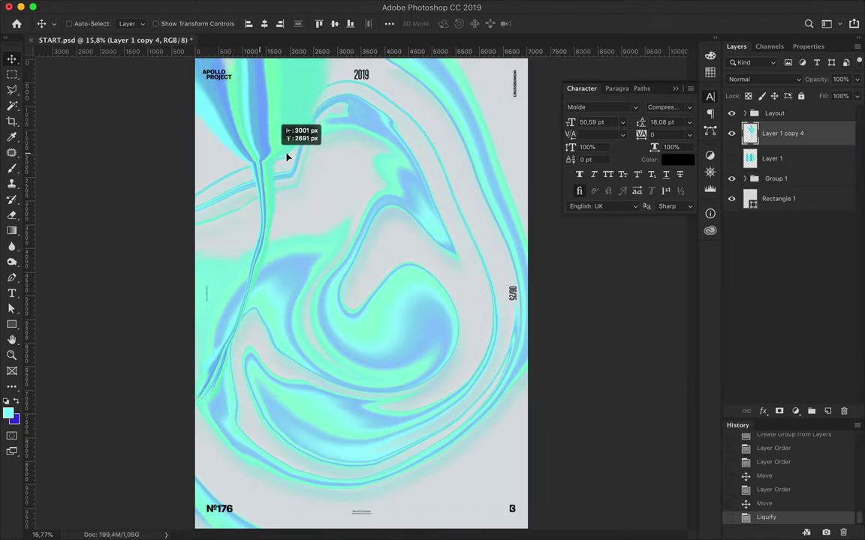
scroll(469, 295, down, 2)
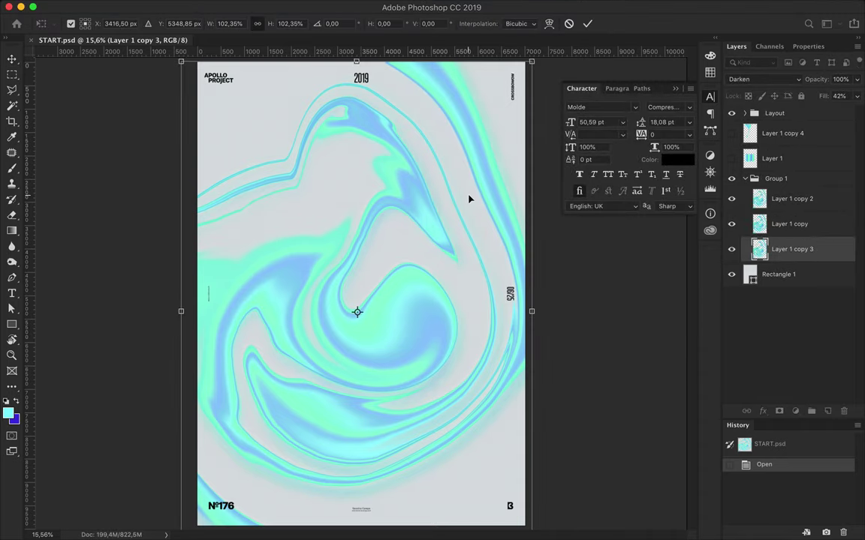
key(Return)
Clip a Levels adjustment with black input 26 to Layer 1 copy 3.
click(795, 410)
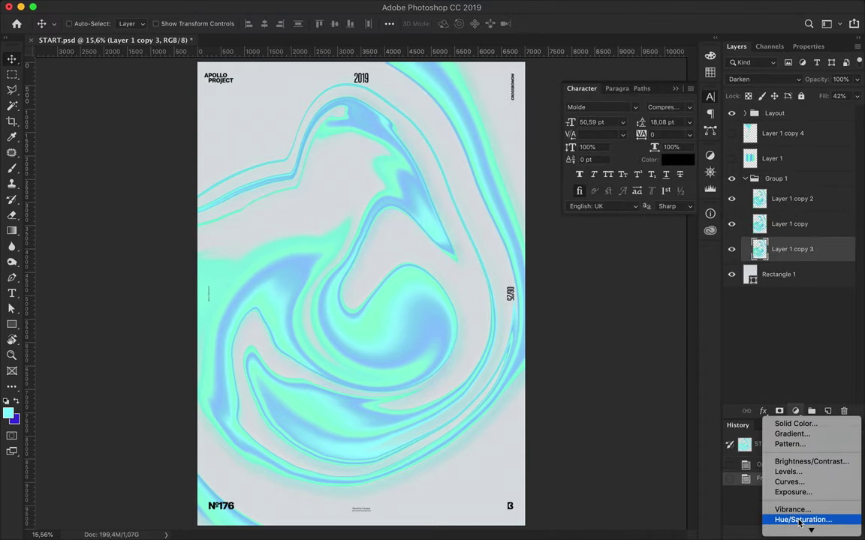
click(784, 475)
drag(747, 172, 773, 172)
click(735, 46)
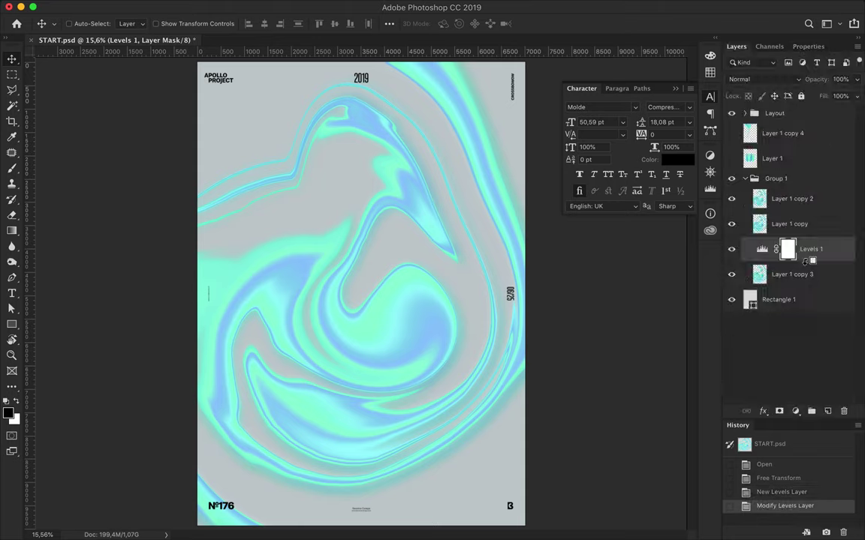
alt+click(731, 256)
double_click(798, 254)
drag(773, 172, 777, 172)
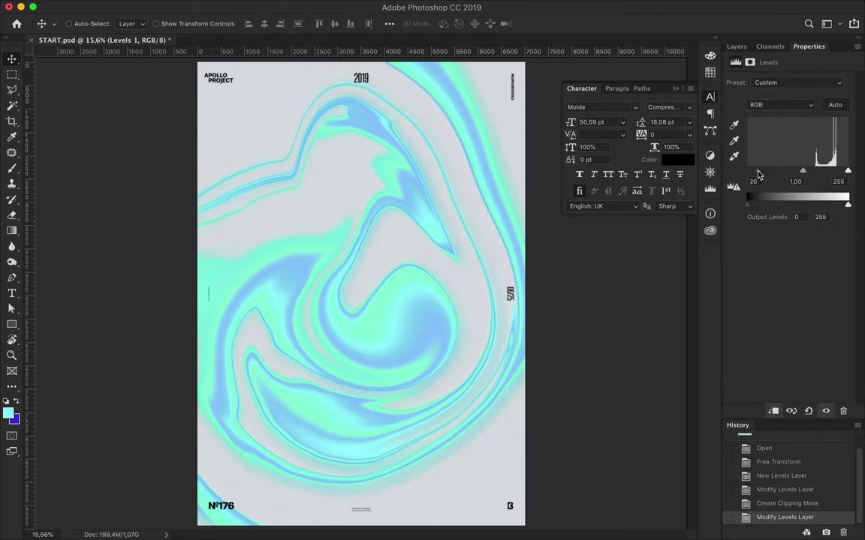
key(F7)
Add a large APOLLO title above the swirl layers near the poster's centre.
key(t)
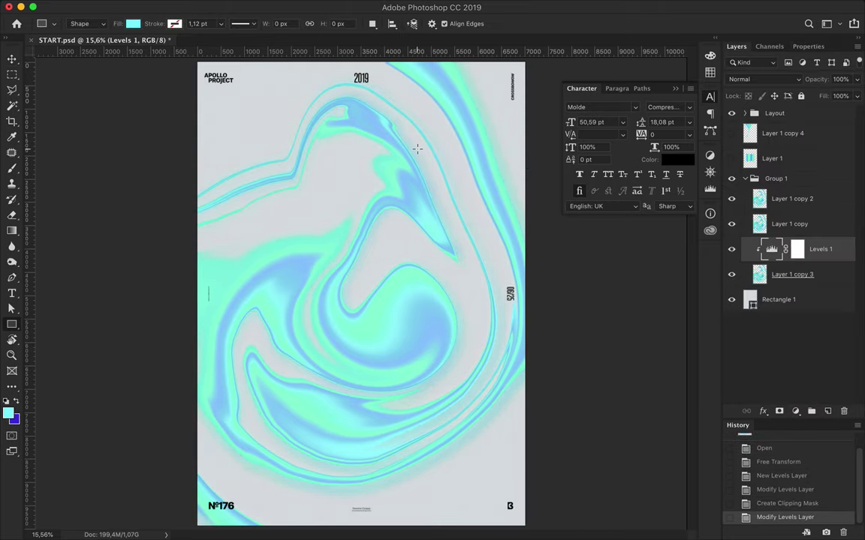
click(269, 143)
text(APOLLO)
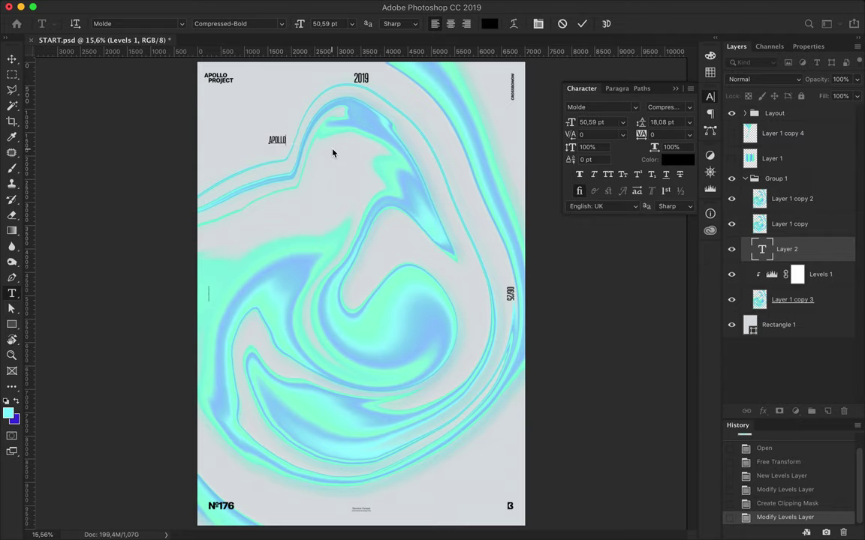
key(ctrl+Return)
key(ctrl+t)
drag(288, 146, 386, 194)
key(Return)
key(v)
drag(788, 249, 777, 156)
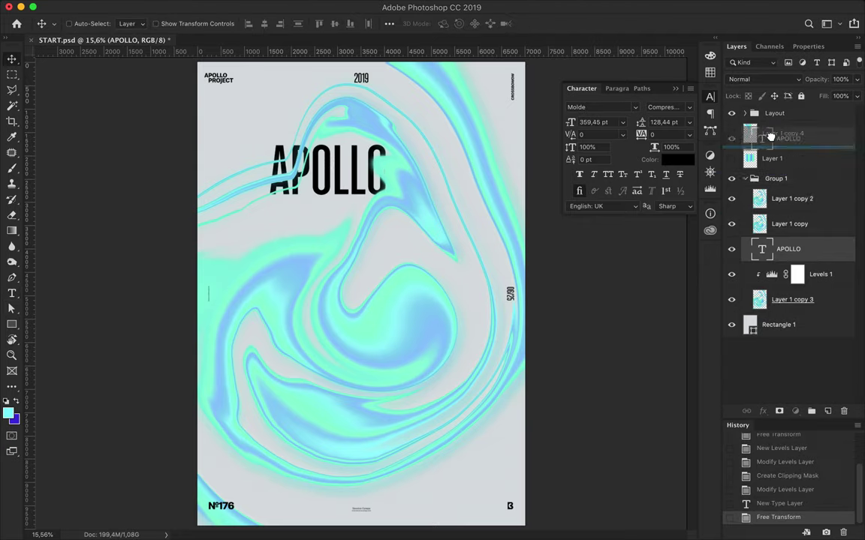
mouse_move(367, 193)
mouse_down()
mouse_move(401, 193)
mouse_move(374, 440)
mouse_up()
Make the text white, edit a copy to 365° near the bottom, and centre both horizontally.
click(670, 159)
key(Return)
double_click(369, 435)
text(36)
key(ctrl+Return)
key(v)
drag(369, 436, 367, 409)
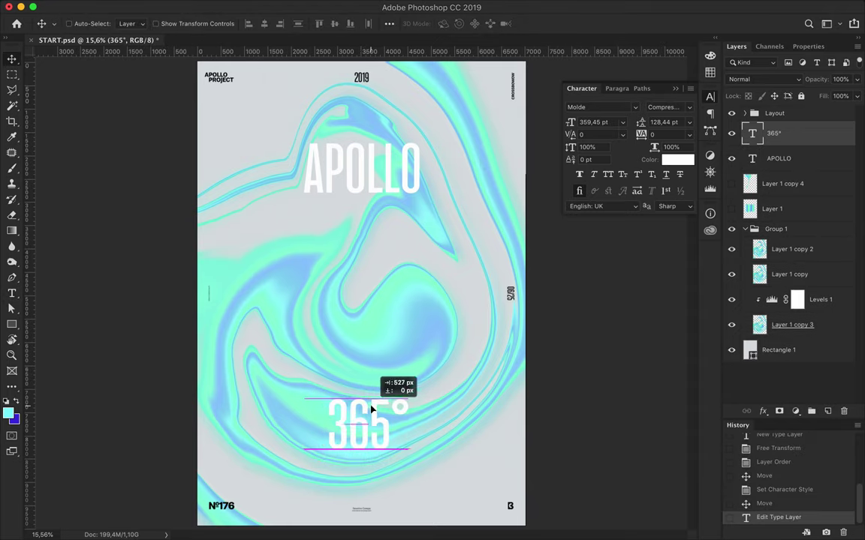
shift+click(396, 193)
click(265, 23)
Draw a no-fill rectangle with a white outline framing the APOLLO title.
key(u)
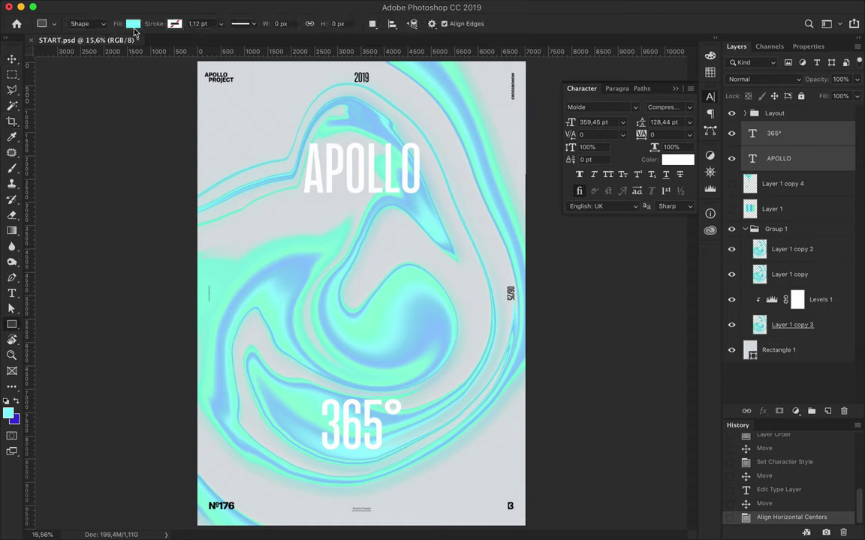
click(133, 24)
click(174, 24)
click(227, 48)
click(718, 139)
drag(288, 137, 433, 202)
Thicken the frame outline to 18,11 pt and move Rectangle 2 below Layer 1 copy 3.
key(Up)
click(11, 309)
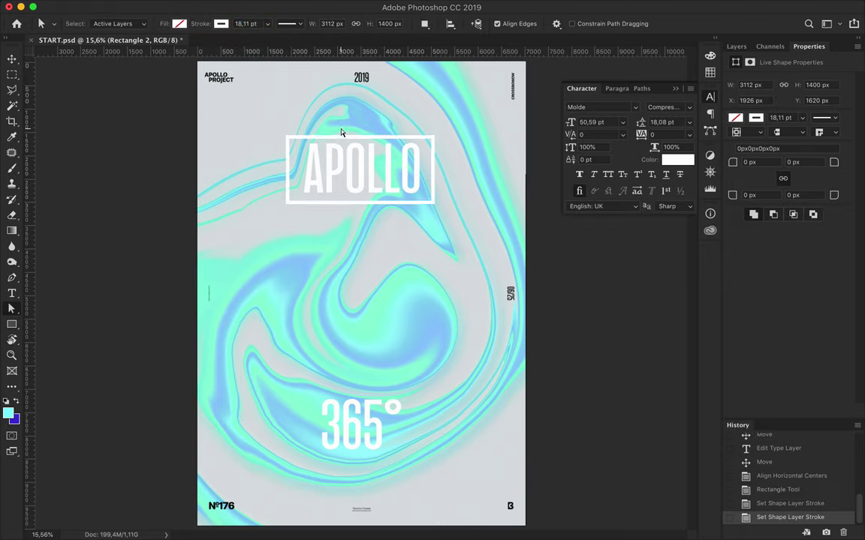
key(v)
key(Up)
click(736, 46)
mouse_move(777, 113)
mouse_down()
mouse_move(739, 271)
mouse_move(788, 351)
mouse_up()
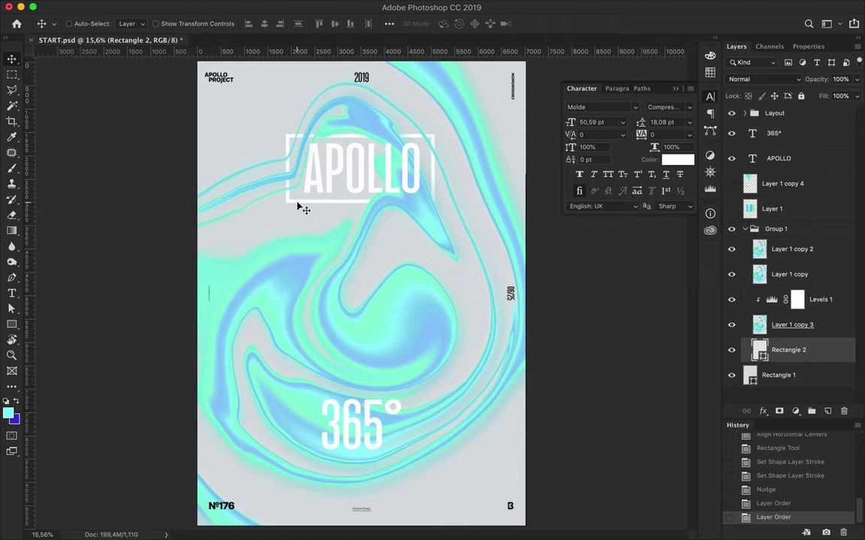
Give the frame a blue drop shadow at 92% opacity, distance 17, angle 131°.
right_click(798, 359)
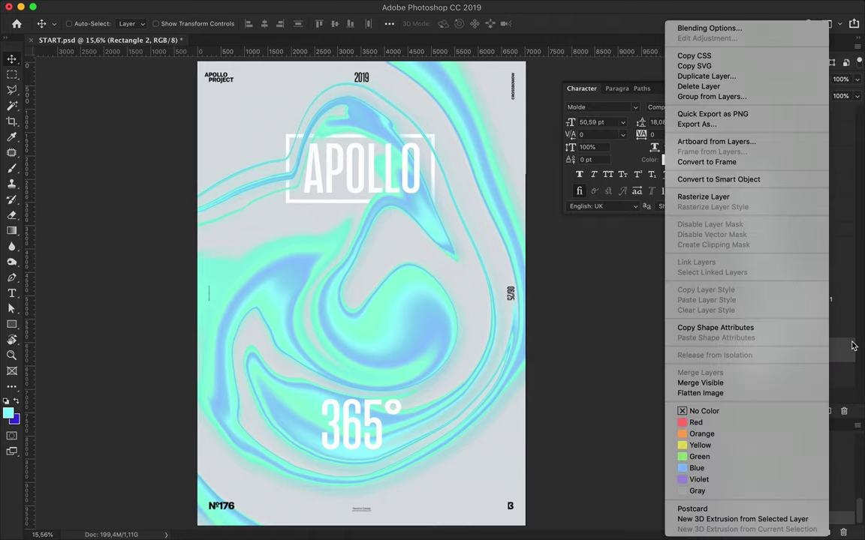
click(709, 27)
click(449, 234)
click(642, 52)
click(617, 62)
click(502, 240)
drag(451, 107, 726, 57)
drag(647, 117, 676, 118)
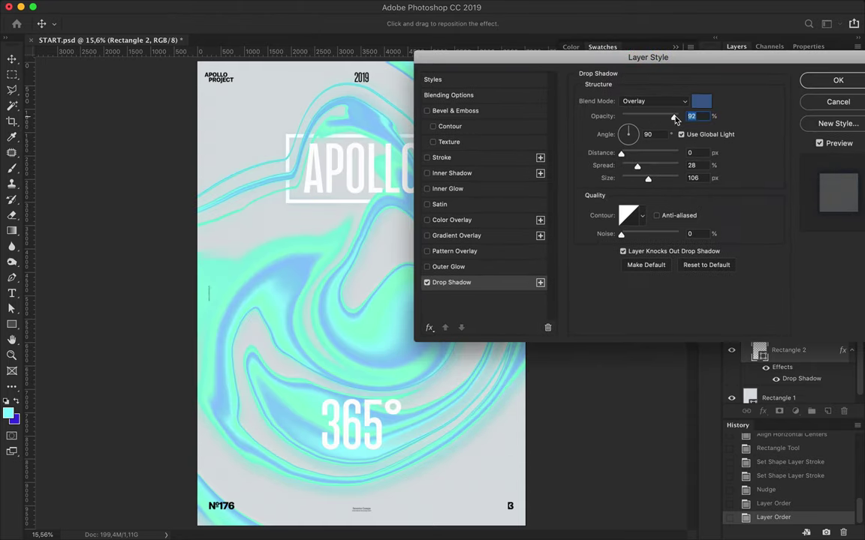
mouse_move(621, 153)
mouse_down()
mouse_move(631, 153)
mouse_move(627, 134)
mouse_up()
key(Return)
Copy the frame's layer style and paste it onto the APOLLO and 365° layers.
scroll(337, 164, up, 3)
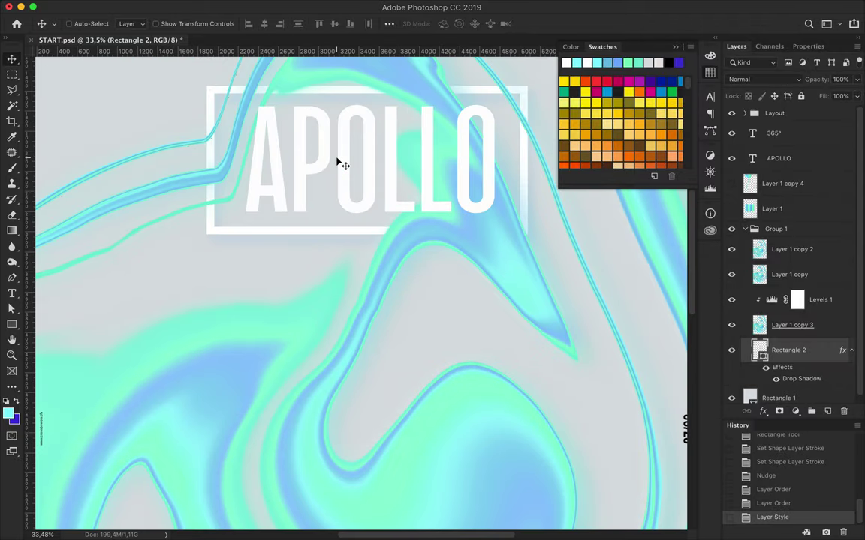
right_click(820, 351)
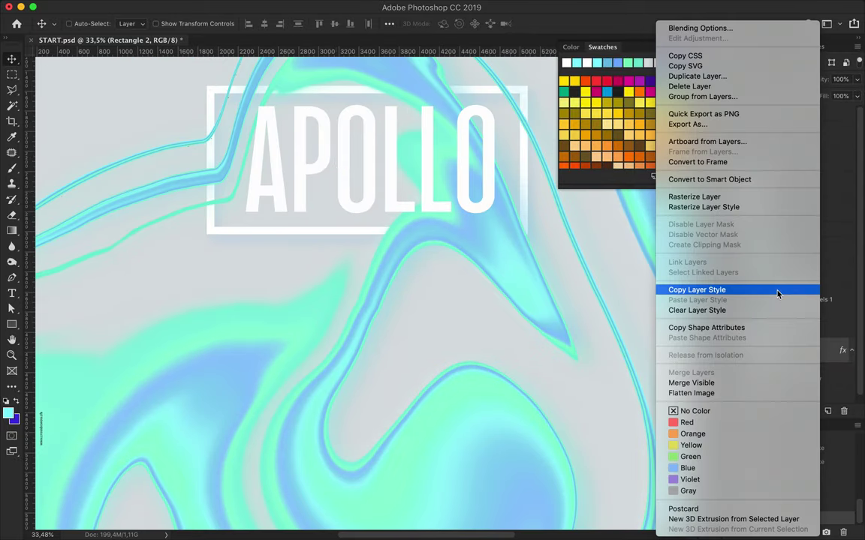
click(777, 293)
click(814, 161)
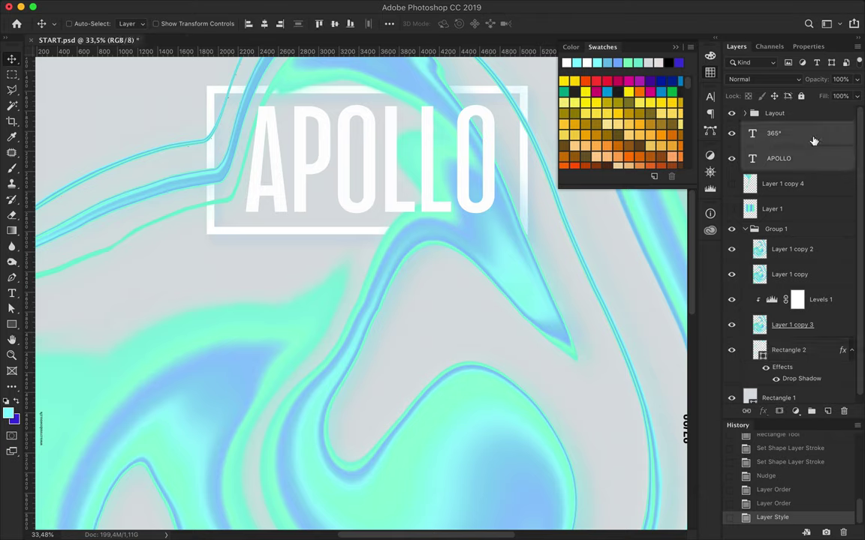
right_click(813, 159)
click(779, 158)
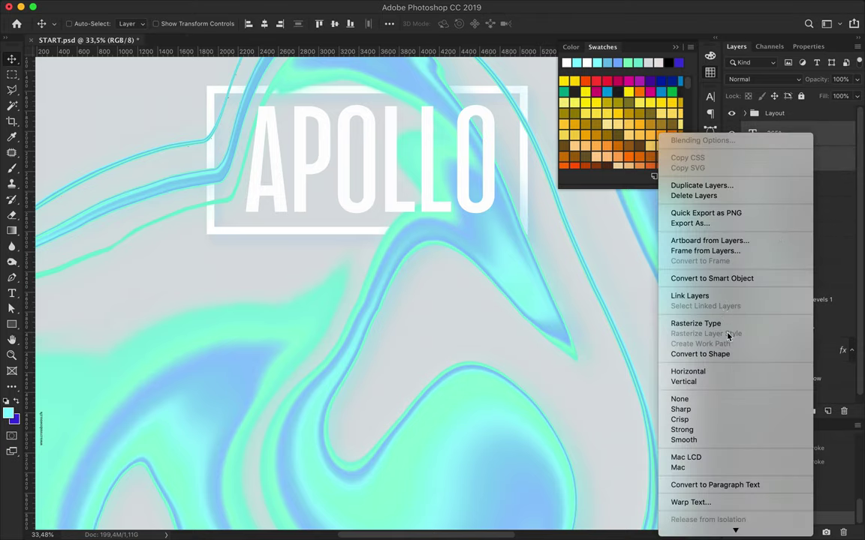
right_click(778, 159)
click(713, 518)
click(808, 137)
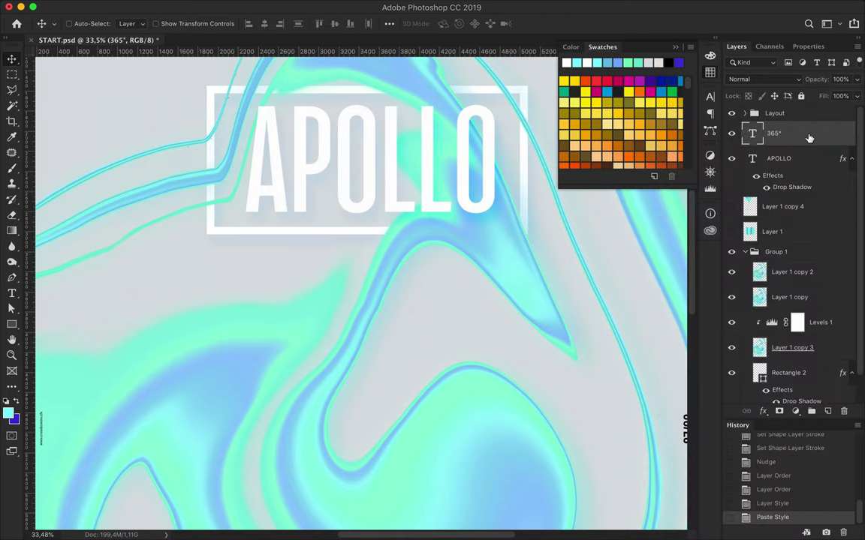
right_click(808, 137)
click(724, 396)
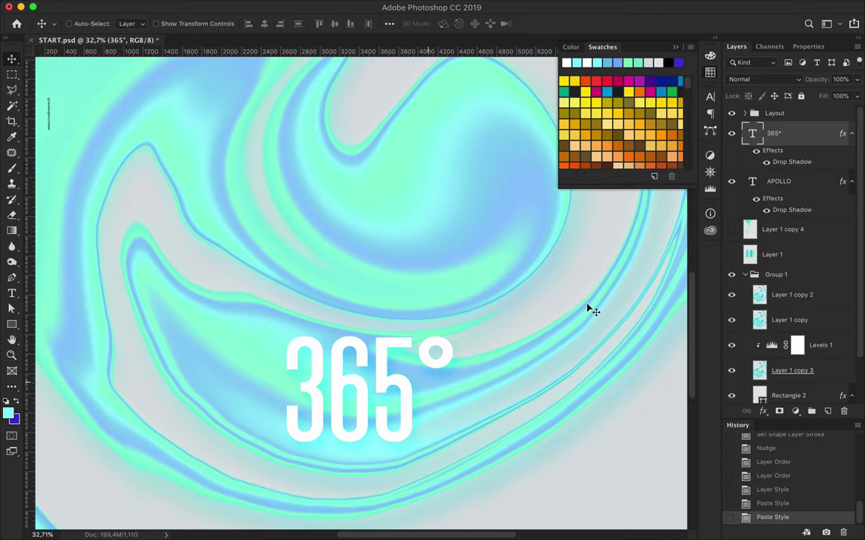
Select the Rectangle 1 background layer and pick the shape tool.
scroll(519, 312, down, 5)
scroll(519, 312, up, 5)
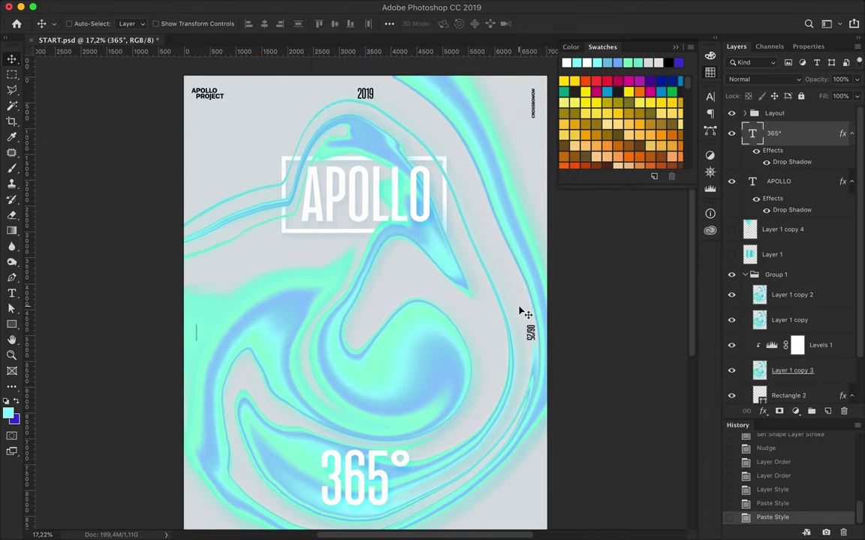
scroll(765, 164, down, 3)
click(789, 342)
click(779, 390)
Draw a white-filled circle above-left of APOLLO and move it down beside the title.
key(u)
right_click(11, 324)
click(61, 345)
drag(220, 109, 295, 183)
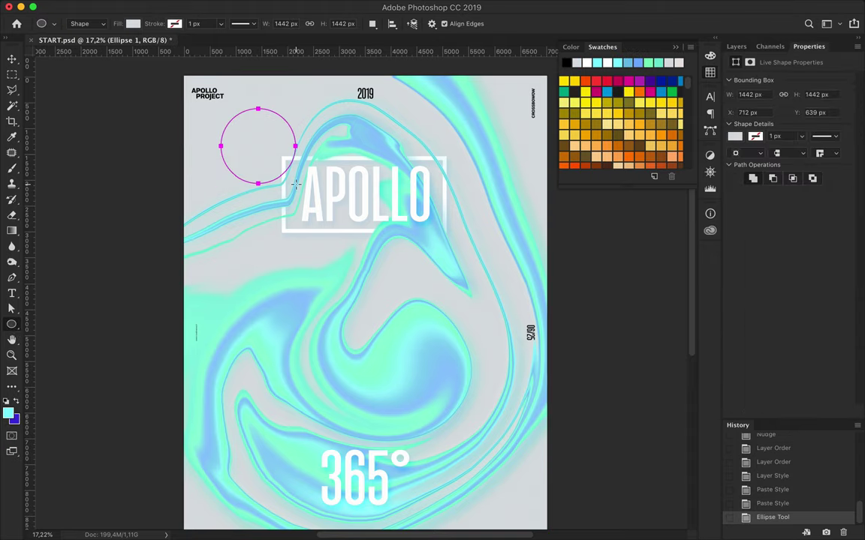
key(a)
click(178, 23)
click(236, 47)
click(502, 240)
key(v)
drag(261, 139, 257, 227)
Shrink the white circle into a small dot placed at the top-left.
scroll(429, 274, up, 5)
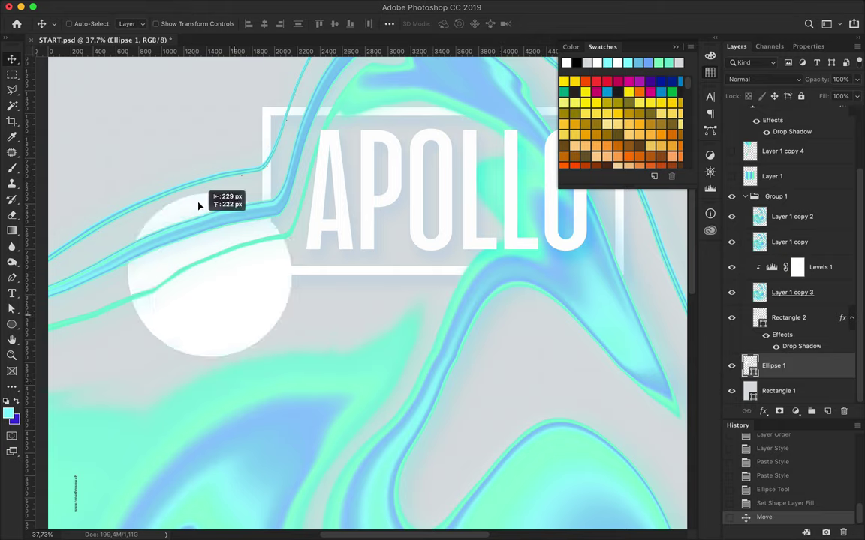
scroll(202, 156, down, 3)
scroll(639, 116, down, 5)
scroll(639, 116, down, 5)
scroll(639, 116, down, 5)
scroll(639, 116, down, 5)
scroll(639, 116, down, 5)
scroll(639, 117, down, 5)
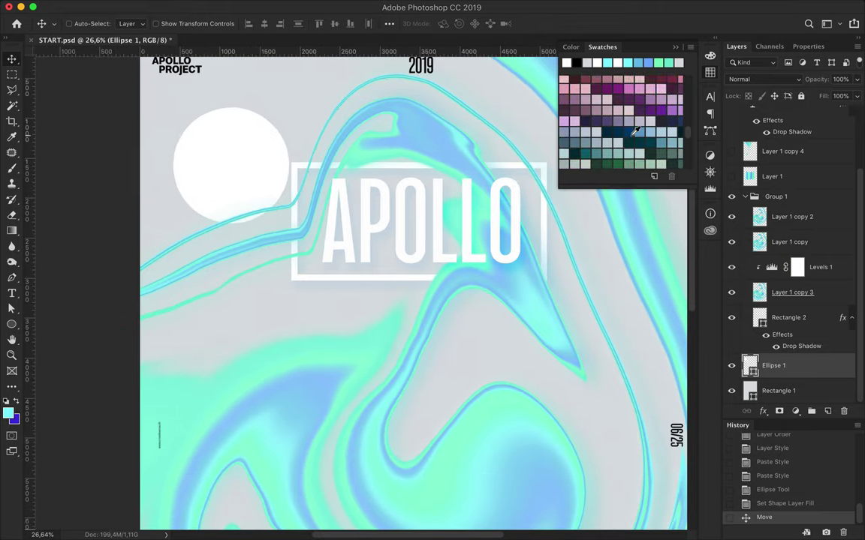
scroll(639, 117, down, 5)
scroll(255, 173, down, 3)
key(ctrl+t)
mouse_move(313, 270)
mouse_down()
mouse_move(281, 212)
mouse_move(308, 186)
mouse_up()
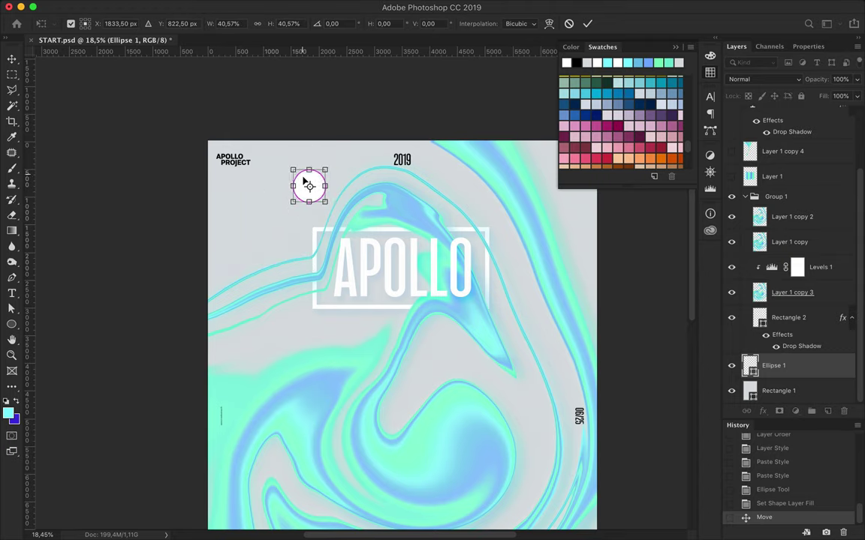
key(Return)
Add a small APOLLO text line left of the title in the Semibold style.
key(t)
click(236, 250)
click(226, 23)
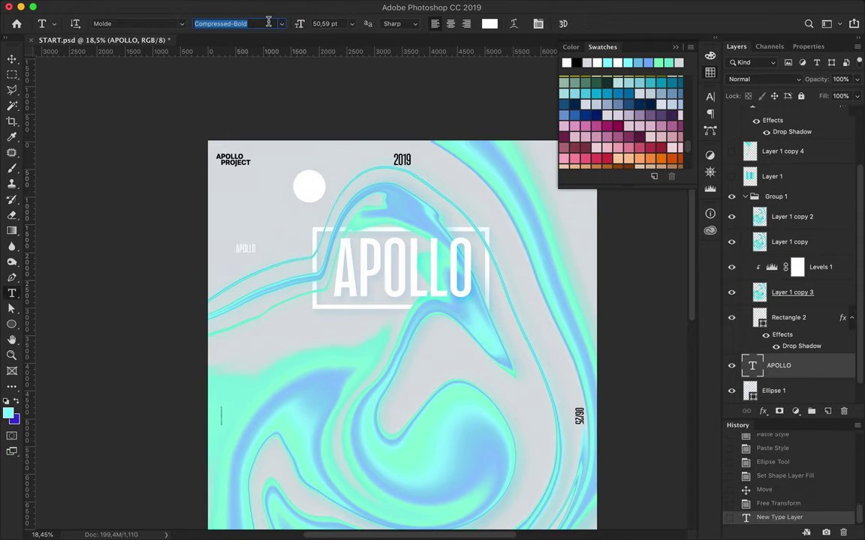
click(281, 23)
scroll(297, 141, down, 5)
click(297, 141)
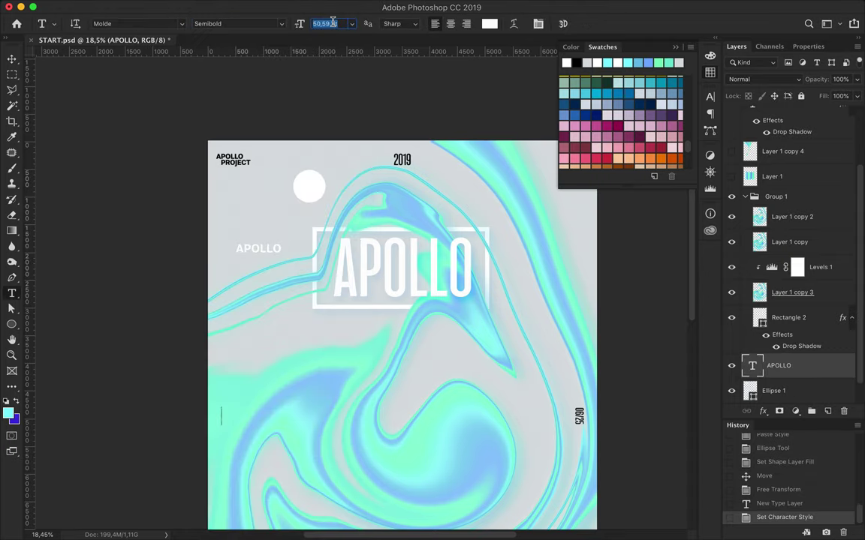
click(334, 24)
text(32)
Give the small APOLLO label tracking 80 and move it lower.
click(711, 96)
click(665, 135)
text(80)
key(Return)
key(Return)
key(v)
mouse_move(283, 254)
mouse_down()
mouse_move(298, 271)
mouse_move(569, 272)
mouse_up()
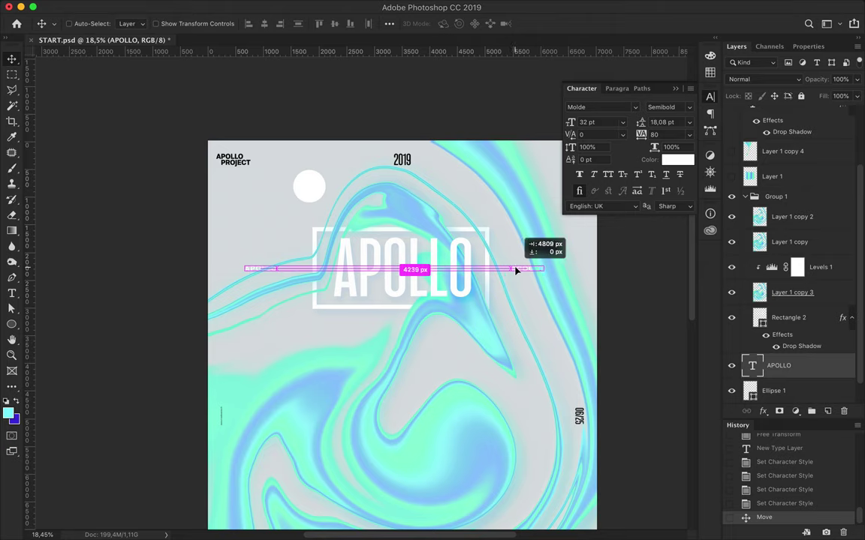
scroll(447, 304, down, 3)
scroll(448, 303, down, 2)
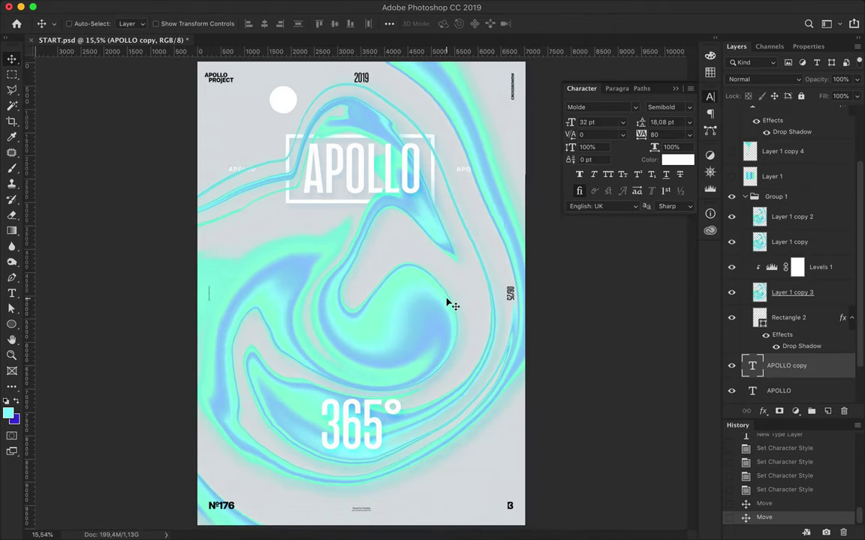
Copy the big APOLLO title to the top and bottom edges, stacking the copy beneath Ellipse 1.
ctrl+click(353, 202)
drag(333, 193, 334, 71)
drag(780, 118, 792, 349)
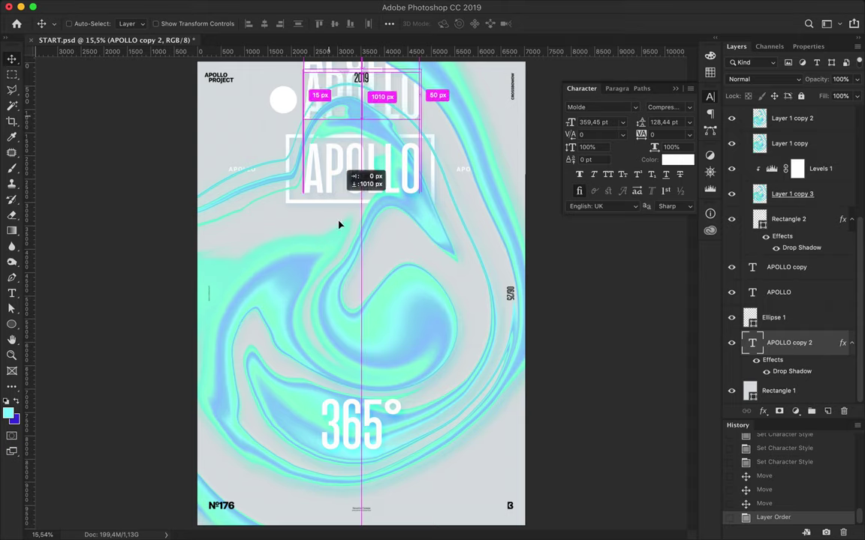
drag(338, 200, 318, 512)
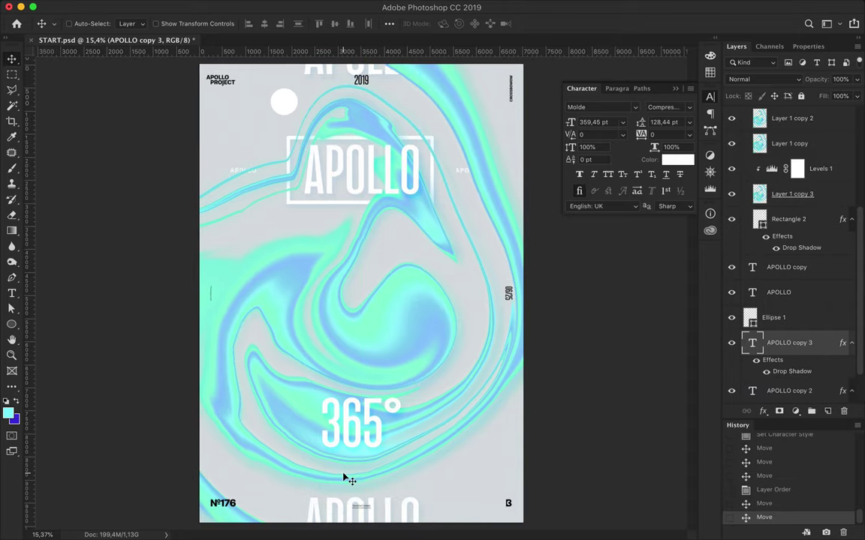
drag(332, 505, 332, 516)
Copy the 365° text to the left and right edges, placed below APOLLO copy 2.
ctrl+click(359, 429)
drag(359, 436, 221, 438)
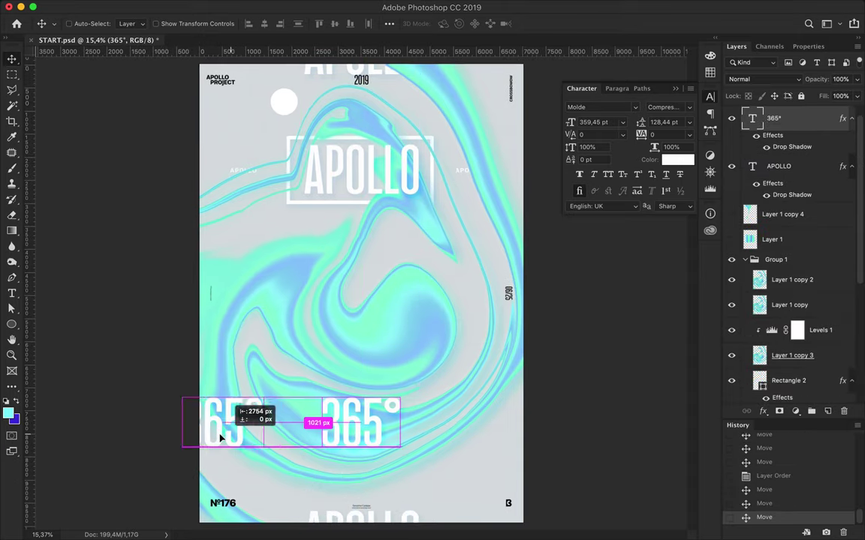
drag(781, 118, 790, 360)
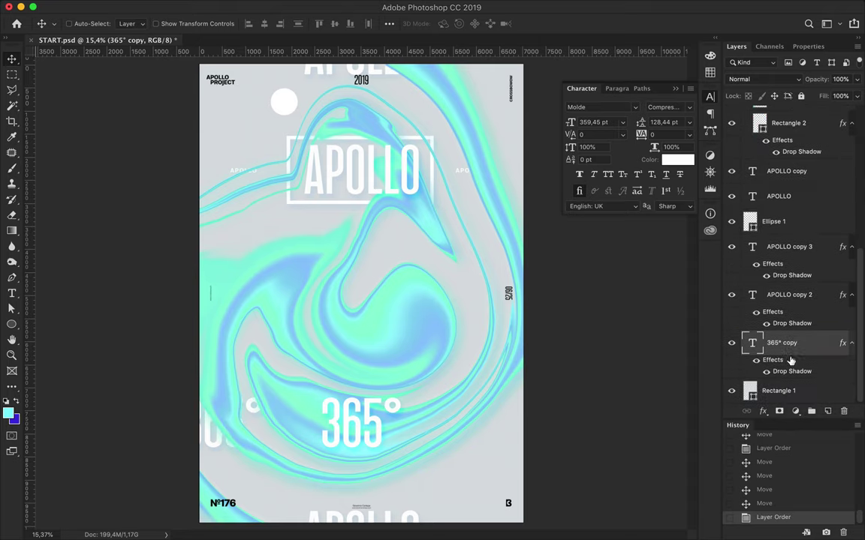
drag(213, 449, 512, 458)
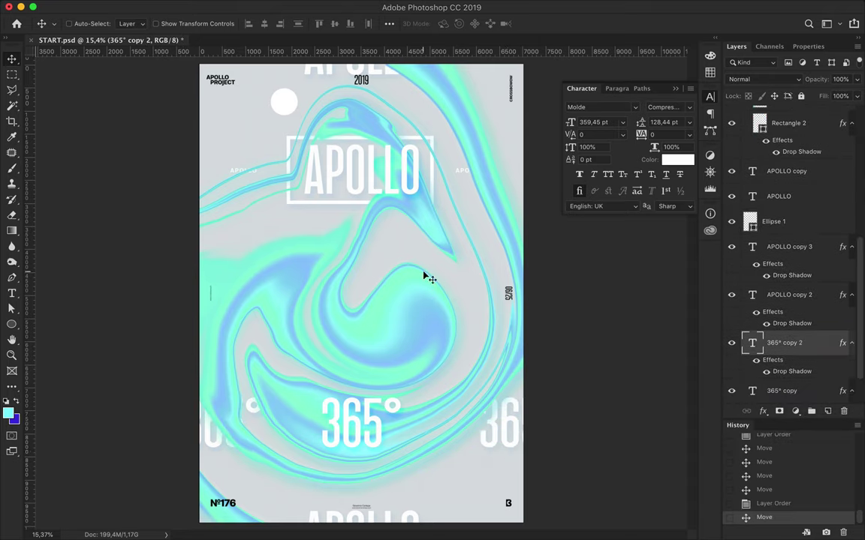
Duplicate the white dot into two smaller copies at new spots on the poster.
ctrl+click(284, 101)
mouse_move(284, 100)
mouse_down()
mouse_move(461, 267)
mouse_move(497, 448)
mouse_up()
key(ctrl+t)
key(Return)
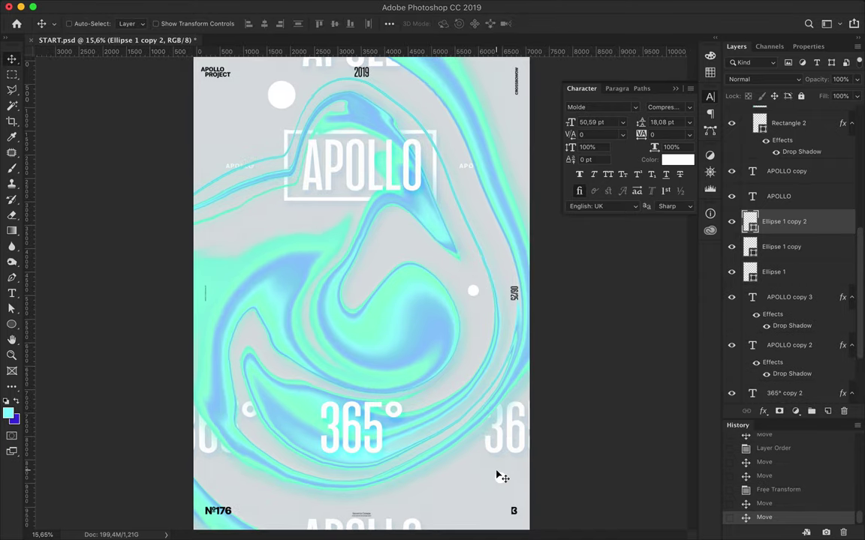
alt+scroll(501, 476, up, 1)
scroll(431, 361, down, 3)
alt+scroll(365, 242, up, 2)
mouse_move(371, 239)
alt+mouse_down()
mouse_move(137, 270)
mouse_move(294, 279)
mouse_move(287, 273)
alt+mouse_up()
key(ctrl+t)
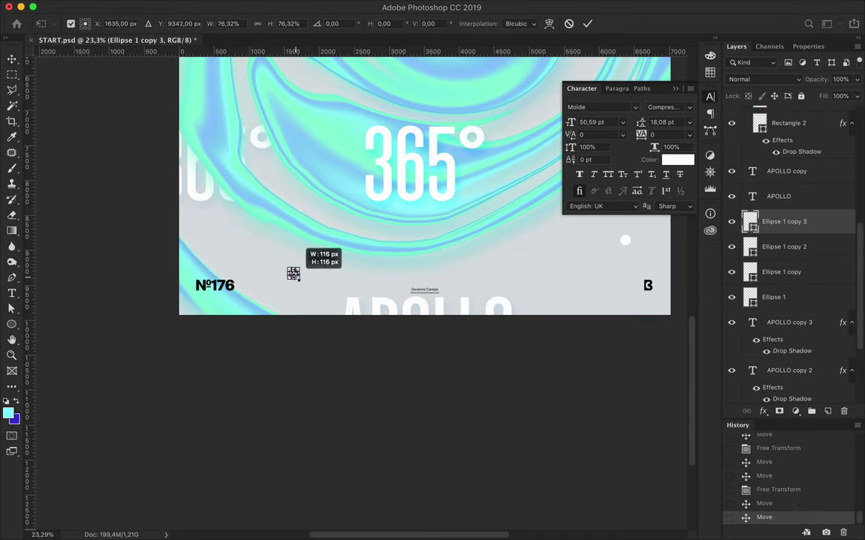
key(Return)
Add more small dot copies toward the top right and bottom, resizing the bottom one.
scroll(297, 281, up, 3)
mouse_move(269, 387)
mouse_down()
mouse_move(511, 324)
mouse_move(517, 417)
mouse_move(496, 82)
mouse_up()
scroll(517, 419, down, 5)
mouse_move(287, 110)
mouse_down()
mouse_move(426, 450)
mouse_move(267, 247)
mouse_up()
key(ctrl+t)
key(Return)
Draw an unfilled bent Pen line from the swirl's upper right leftward, moved to the top of the layers.
key(p)
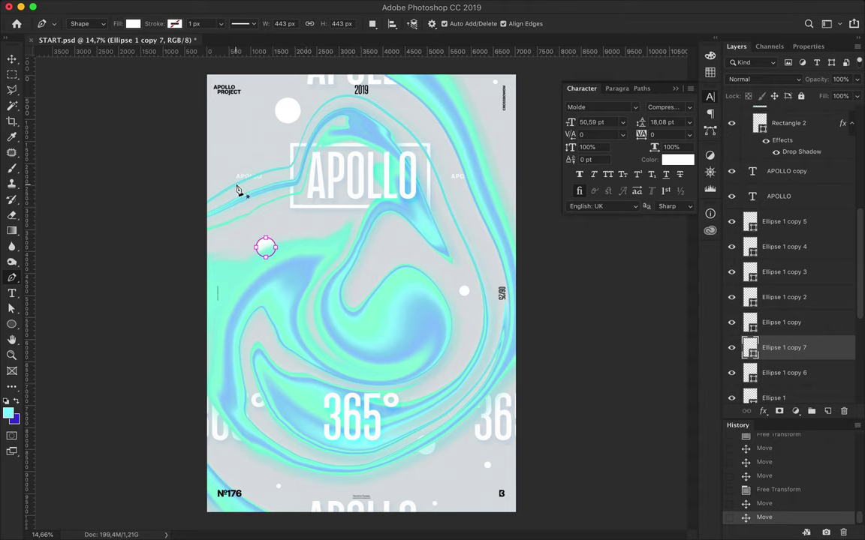
click(133, 23)
click(177, 24)
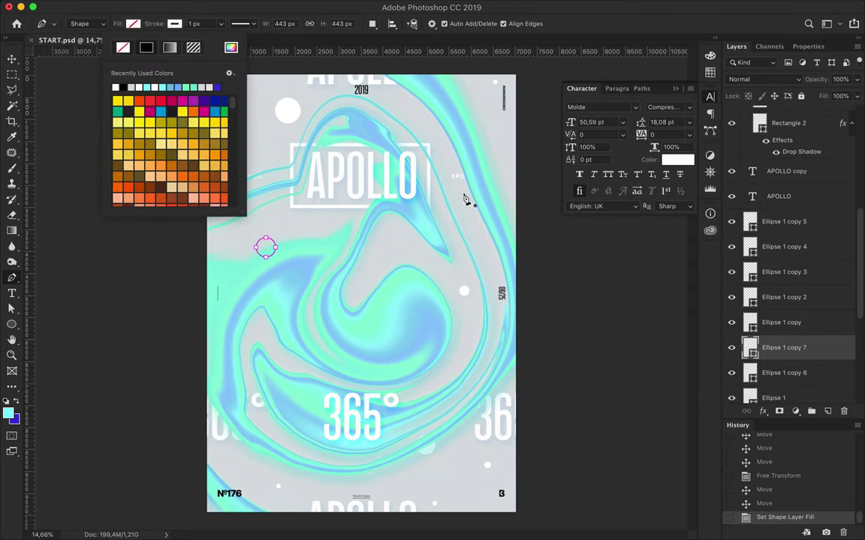
click(493, 199)
click(418, 290)
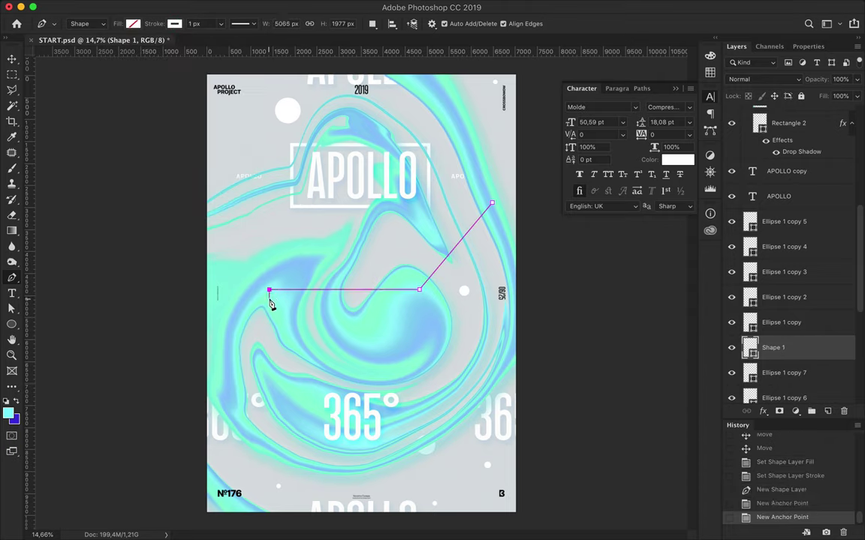
click(242, 293)
key(a)
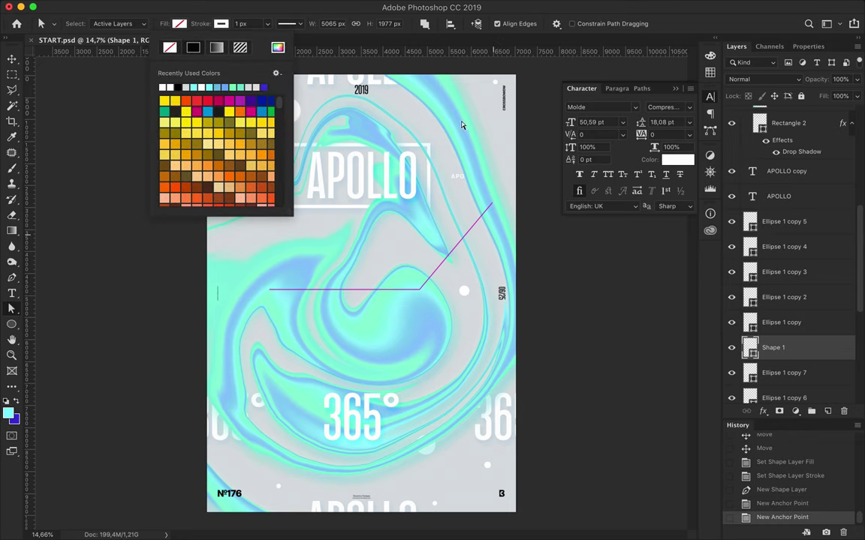
drag(789, 93, 780, 120)
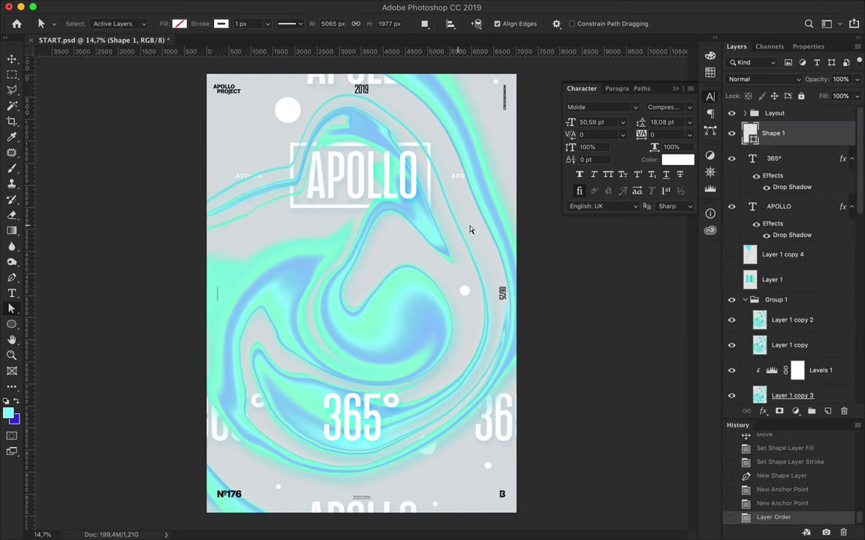
Make the first line's stroke thicker.
key(v)
scroll(477, 232, up, 3)
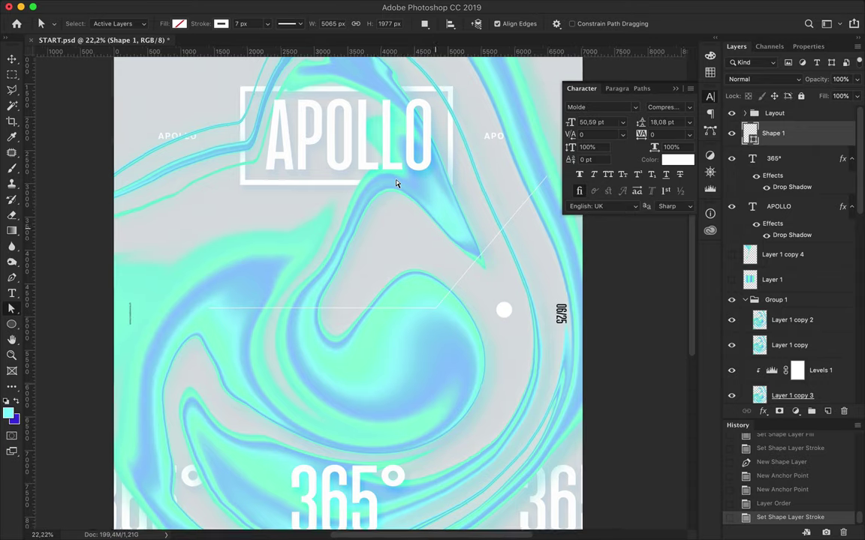
scroll(396, 183, down, 2)
scroll(278, 76, down, 1)
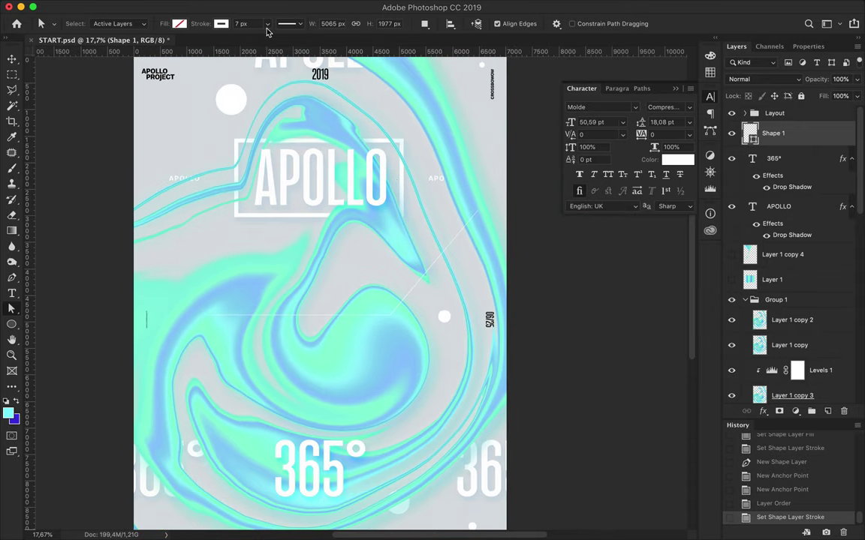
click(532, 243)
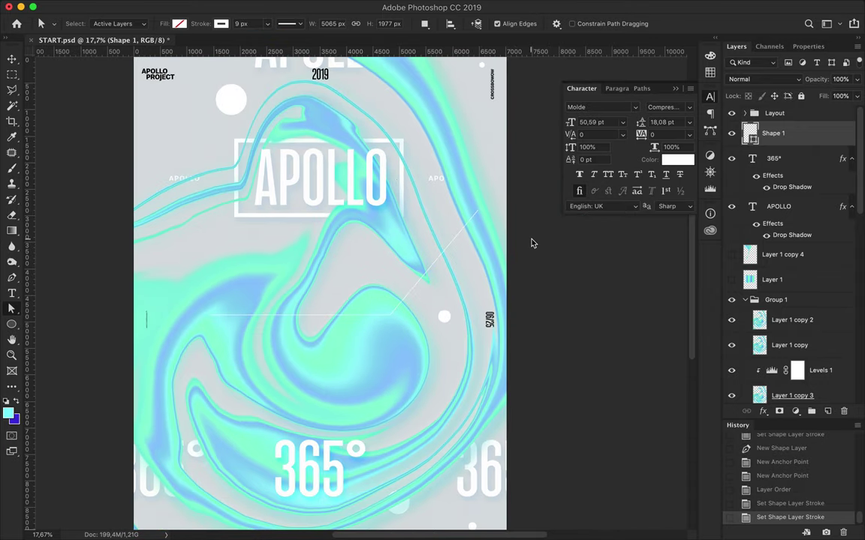
Draw a second line down to the right and a third angling to the lower left.
key(p)
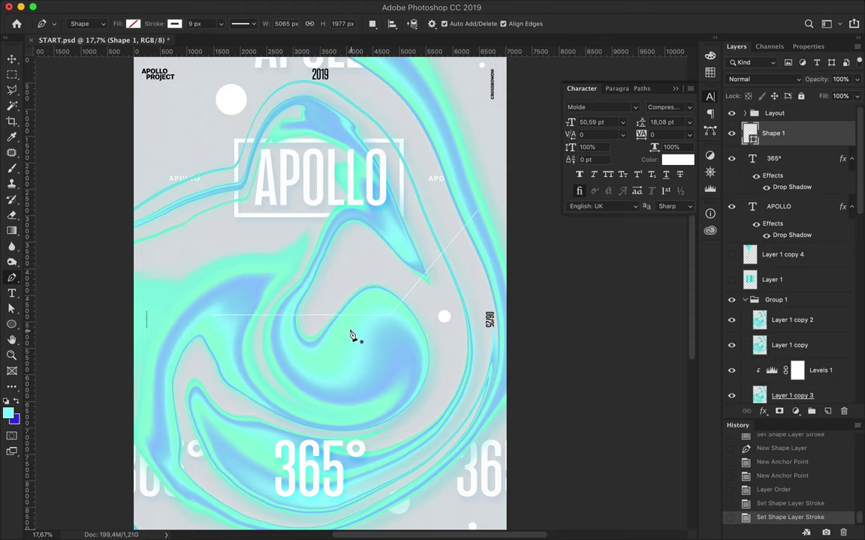
click(392, 315)
click(487, 367)
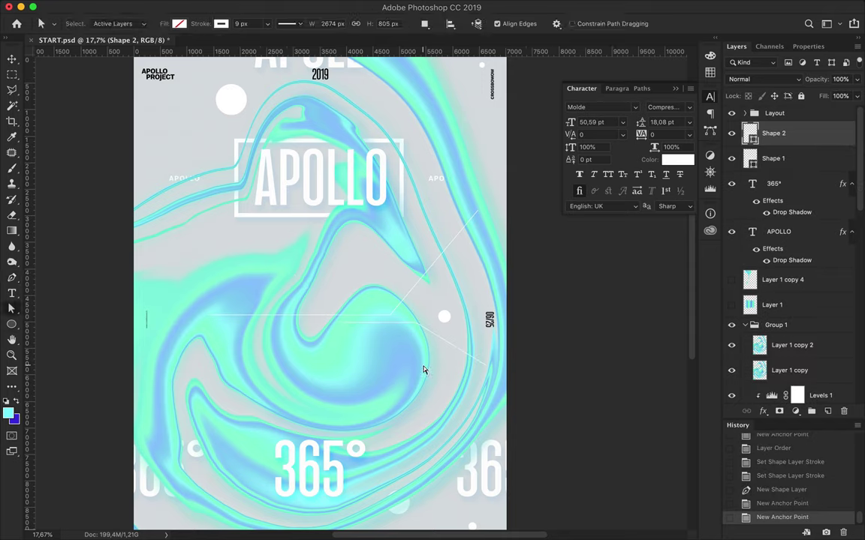
click(387, 331)
click(265, 331)
click(172, 435)
key(Return)
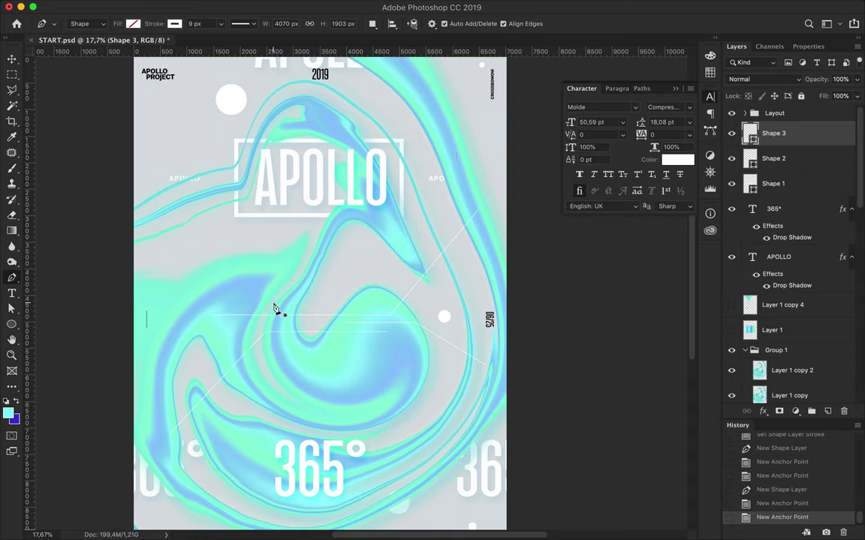
Draw a fourth line running up to the upper left.
click(330, 306)
click(367, 306)
key(ctrl+z)
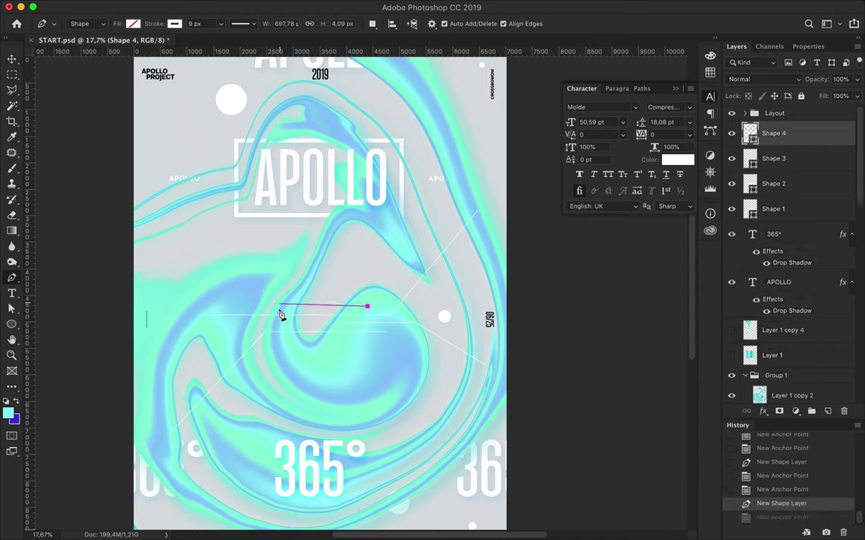
click(174, 241)
key(v)
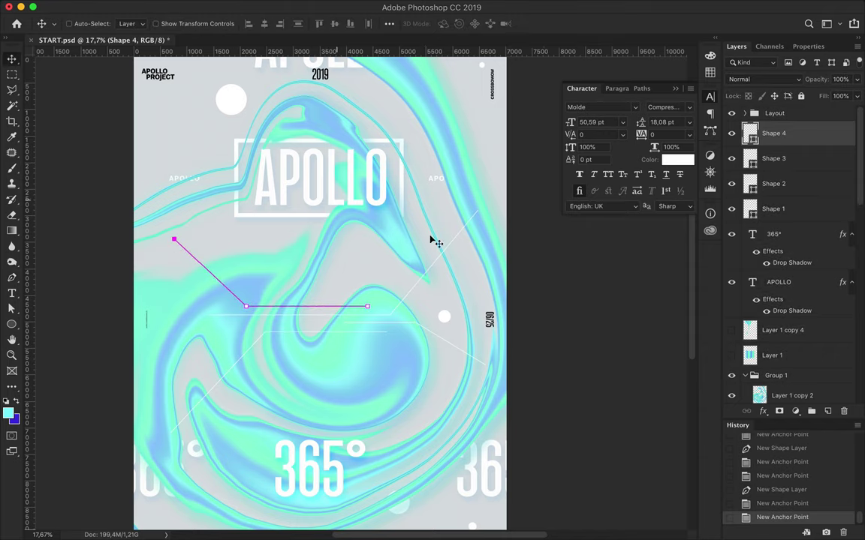
Set Shape 1's stroke width to 13, then 43 px.
click(411, 293)
key(a)
click(242, 24)
text(13)
key(Return)
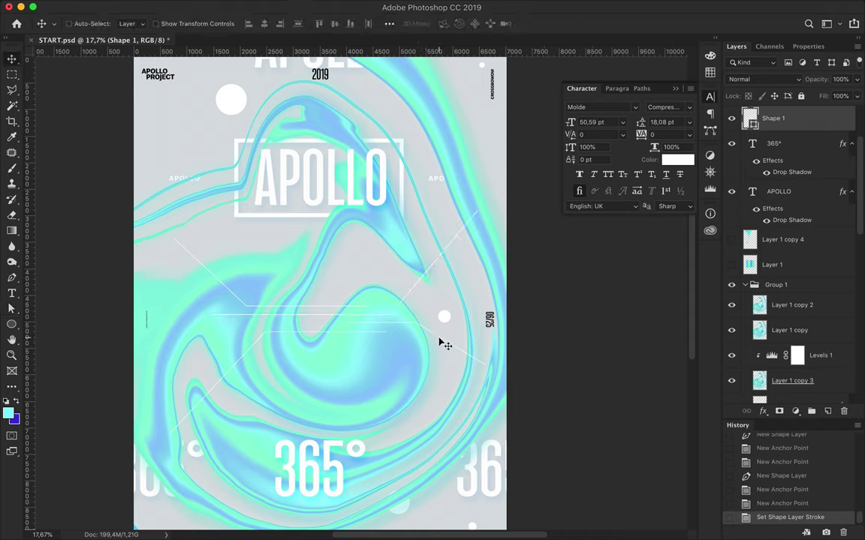
click(243, 24)
text(43)
key(Return)
click(575, 305)
Draw a small square shape and undo its stroke width change.
key(u)
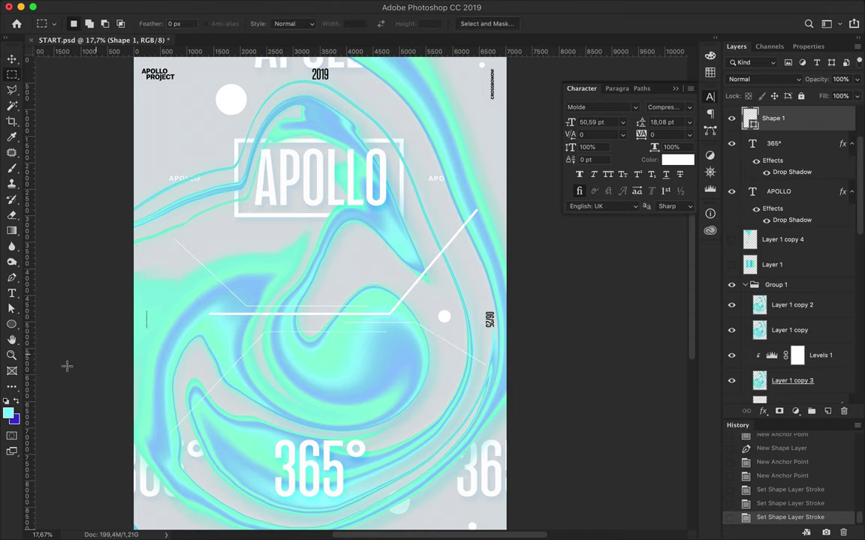
drag(375, 358, 403, 386)
key(v)
key(m)
key(u)
click(210, 25)
click(416, 328)
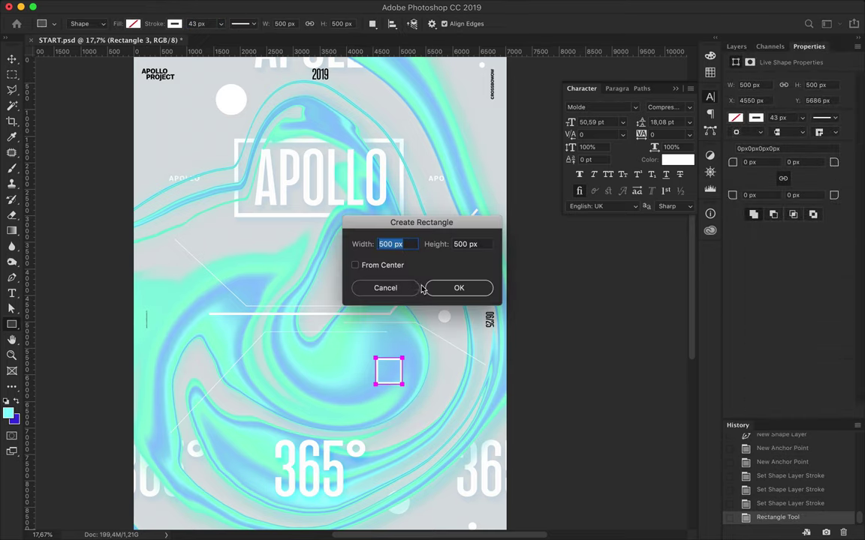
key(Escape)
key(a)
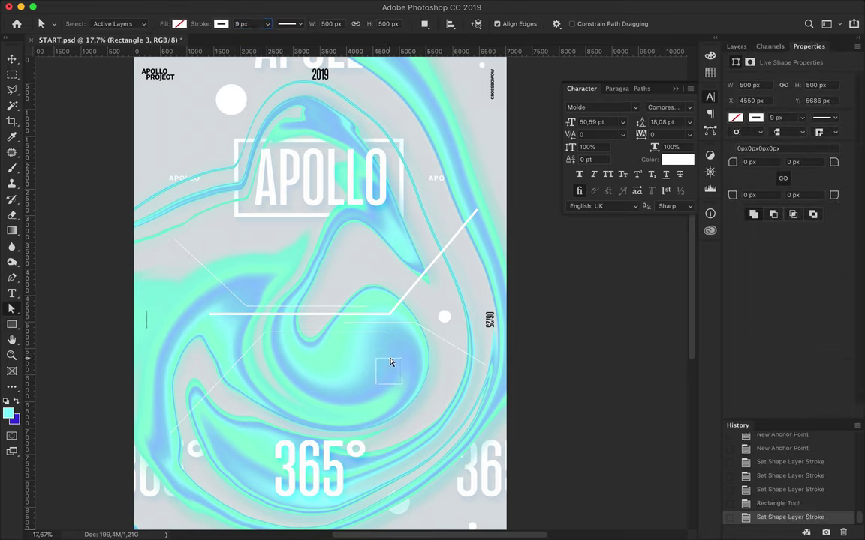
key(ctrl+z)
key(v)
Clear the selection and draw a square outline below the centre swirl.
key(m)
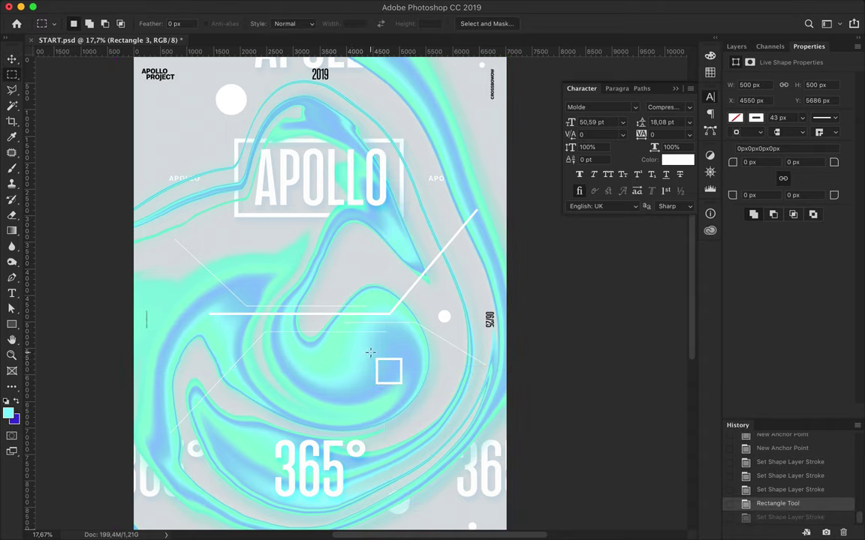
drag(193, 301, 193, 301)
key(ctrl+d)
key(u)
drag(274, 355, 324, 404)
key(a)
click(396, 206)
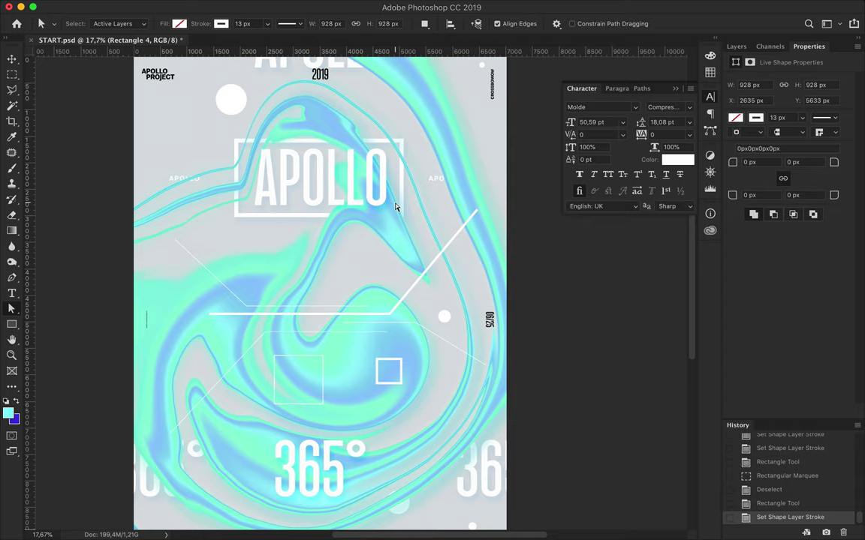
click(223, 25)
key(Escape)
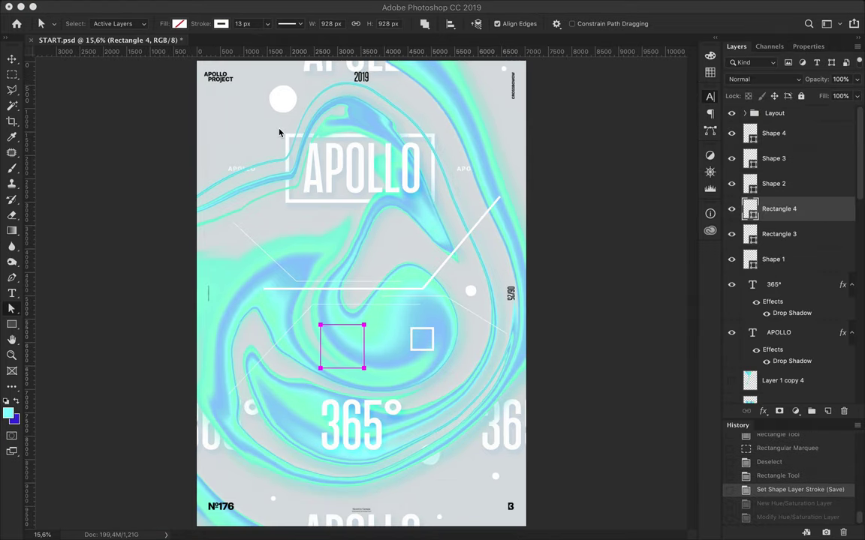
Draw a large thin rectangle framing the APOLLO title.
key(u)
drag(272, 129, 439, 224)
key(a)
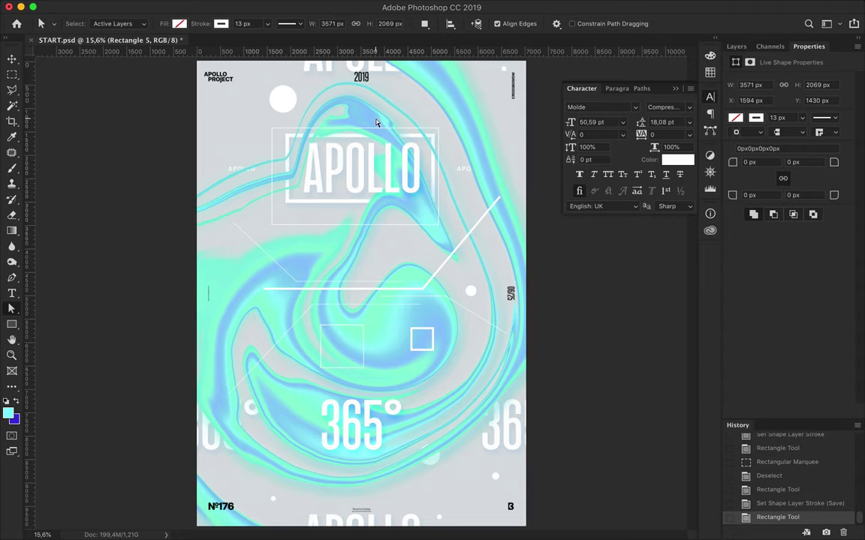
Rasterize the Rectangle 2 frame layer and load its shape as a selection.
key(v)
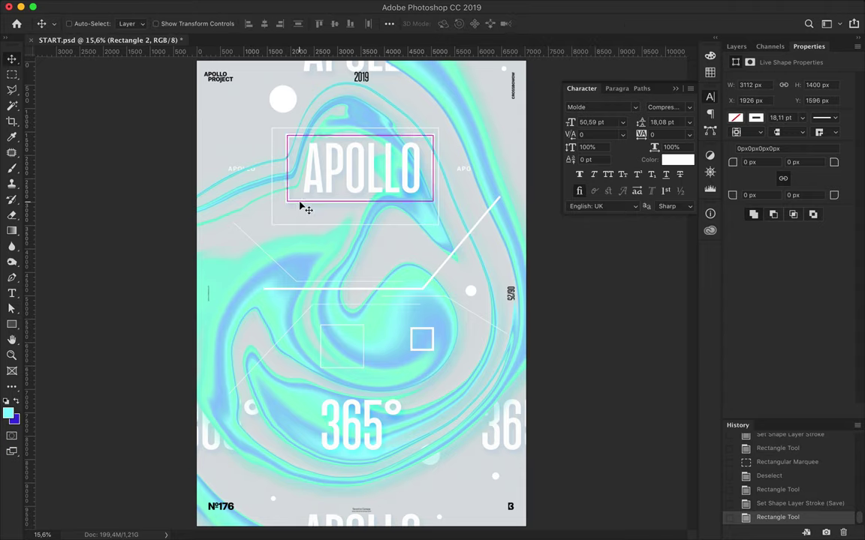
click(736, 46)
right_click(800, 250)
click(674, 196)
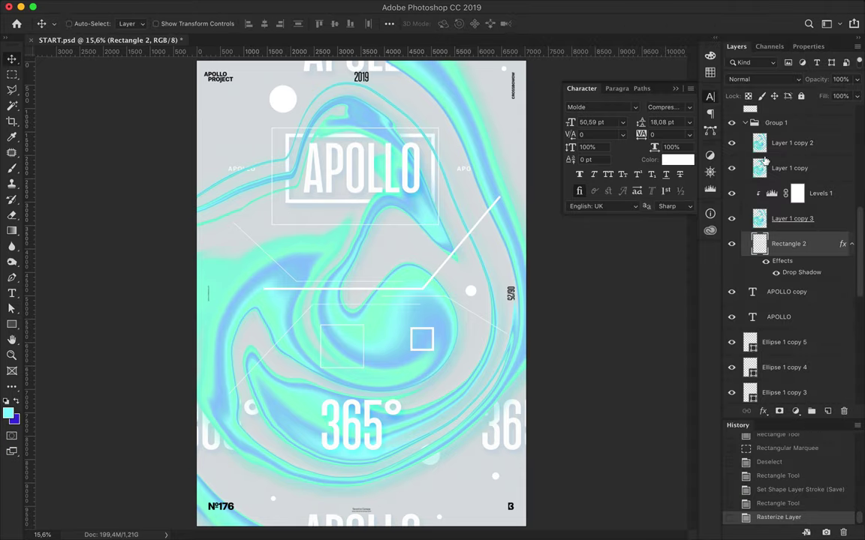
ctrl+click(760, 170)
ctrl+click(760, 172)
click(789, 168)
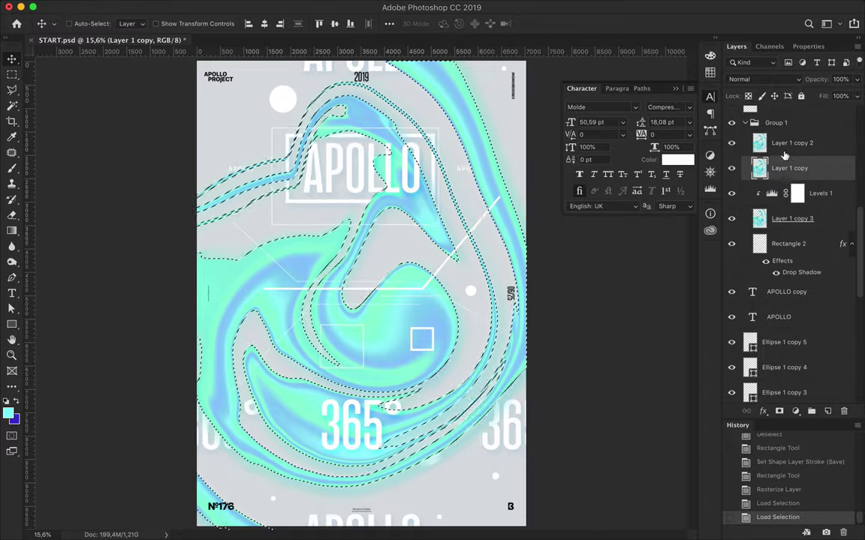
click(792, 142)
Erase swirl inside the APOLLO frame on Layer 1 copy and Layer 1 copy 3.
shift+click(792, 218)
key(e)
scroll(343, 188, up, 2)
drag(226, 338, 323, 225)
drag(465, 315, 525, 135)
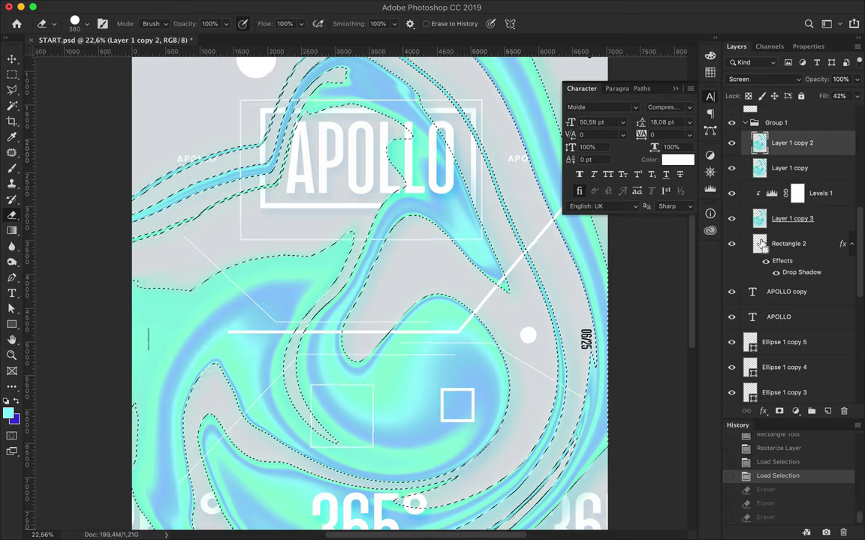
click(784, 217)
drag(262, 165, 401, 137)
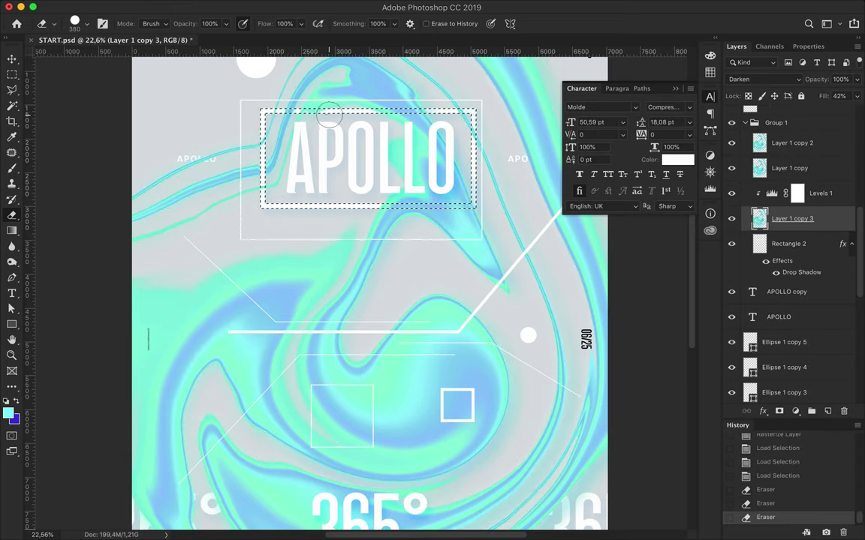
Reload the APOLLO frame selection and erase more swirl inside it on Layer 1 copy 3.
key(alt+bracketright)
key(alt+bracketright)
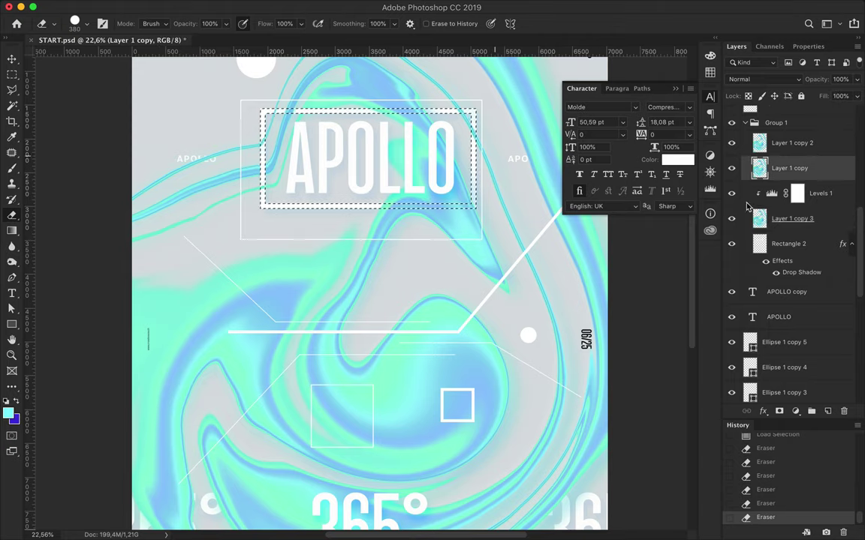
key(alt+bracketright)
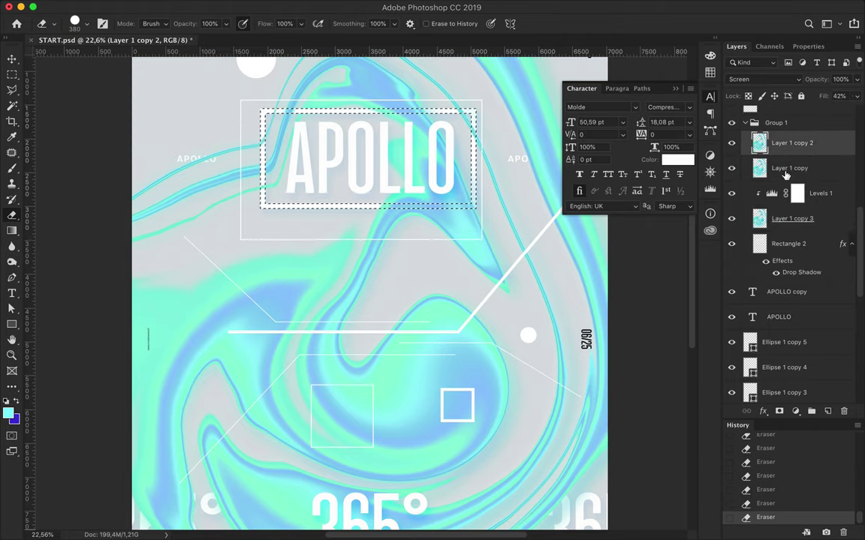
click(759, 167)
key(m)
key(ctrl+d)
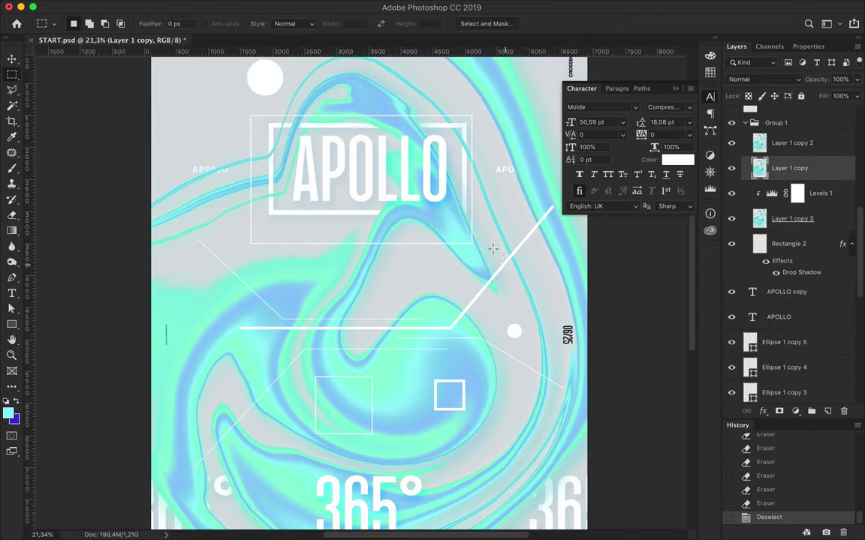
scroll(299, 201, up, 2)
ctrl+click(759, 244)
key(e)
mouse_move(225, 112)
mouse_down()
mouse_move(241, 165)
mouse_move(225, 101)
mouse_up()
Erase strands left of APOLLO, then stray bits near the frame corner with a hard round brush.
key(alt+bracketleft)
key(alt+bracketleft)
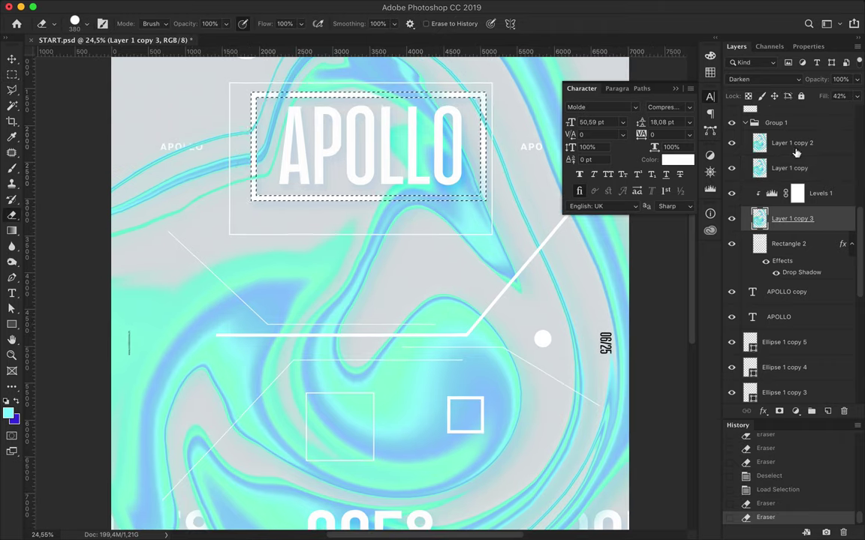
key(alt+bracketright)
key(alt+bracketright)
key(alt+bracketright)
drag(225, 162, 218, 128)
scroll(199, 128, up, 2)
scroll(200, 128, up, 2)
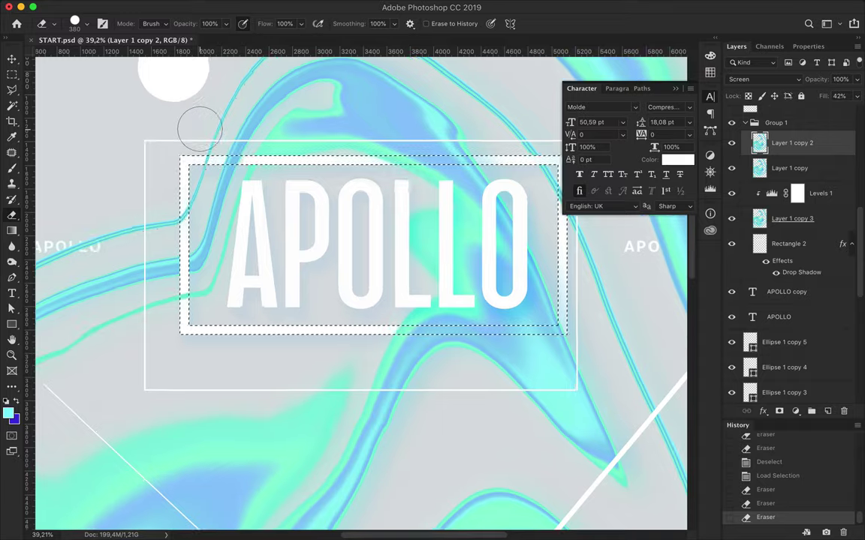
scroll(199, 128, up, 2)
scroll(200, 129, up, 2)
key(ctrl+d)
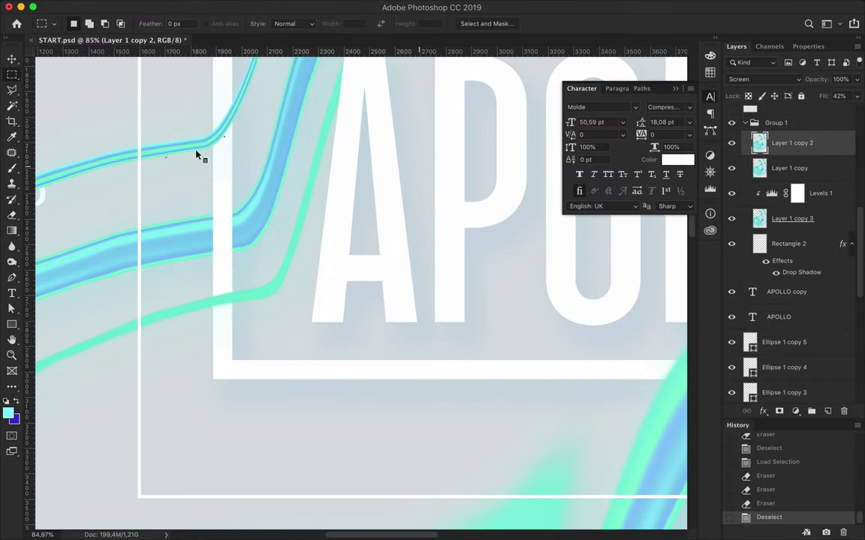
right_click(172, 180)
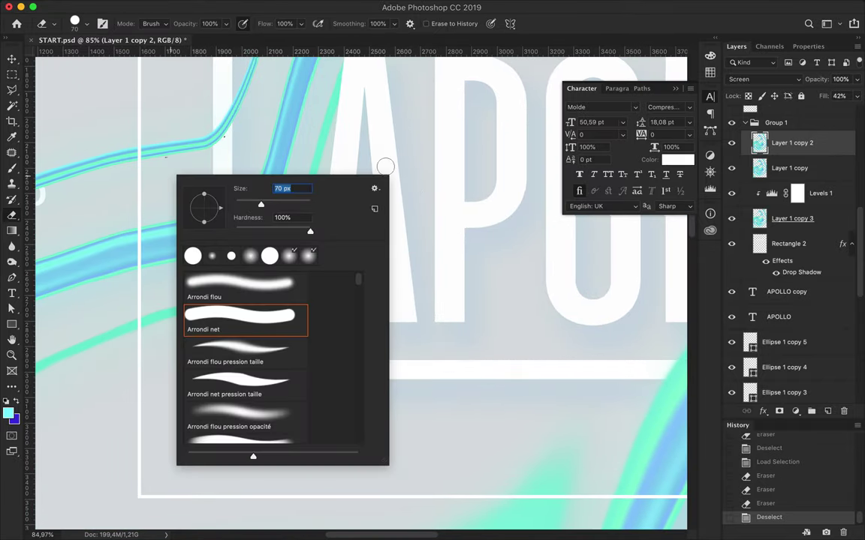
click(150, 151)
drag(166, 162, 219, 177)
Try a stroke along the frame's top edge on the layer below, then undo it.
key(alt+bracketleft)
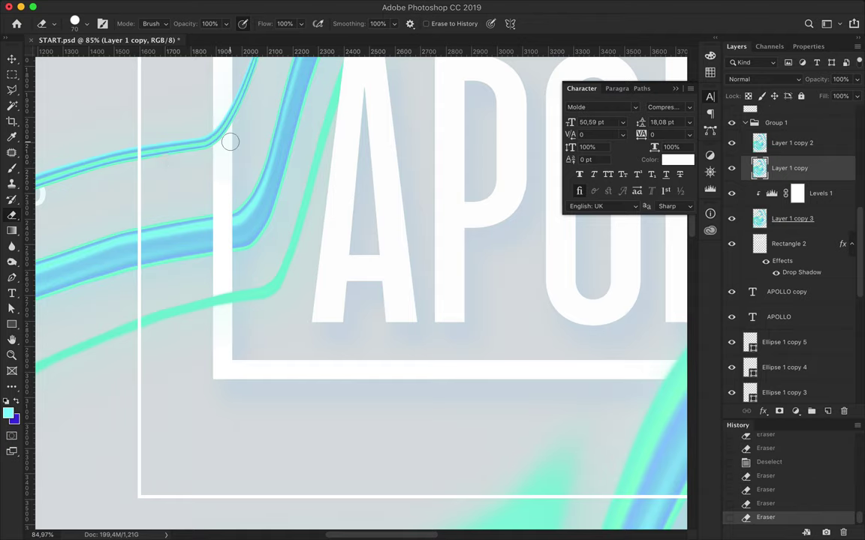
scroll(230, 142, up, 2)
scroll(240, 154, right, 1)
scroll(296, 89, right, 2)
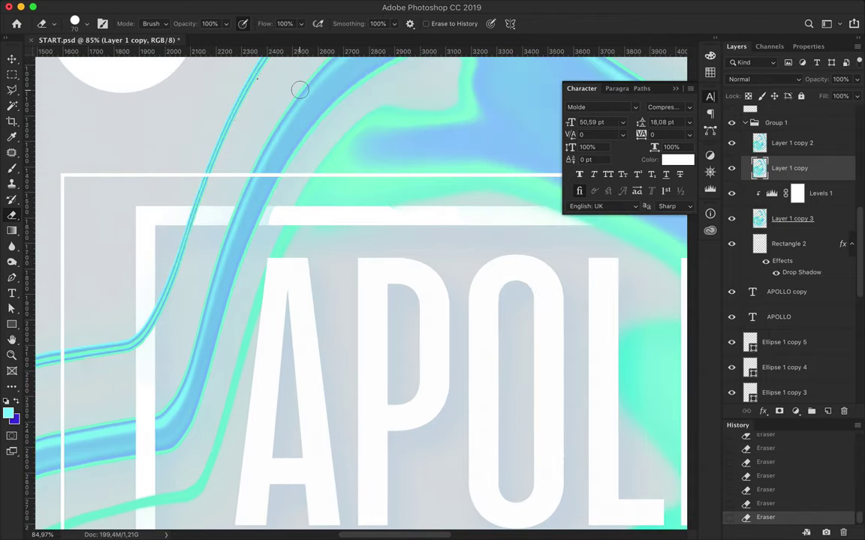
scroll(346, 135, up, 8)
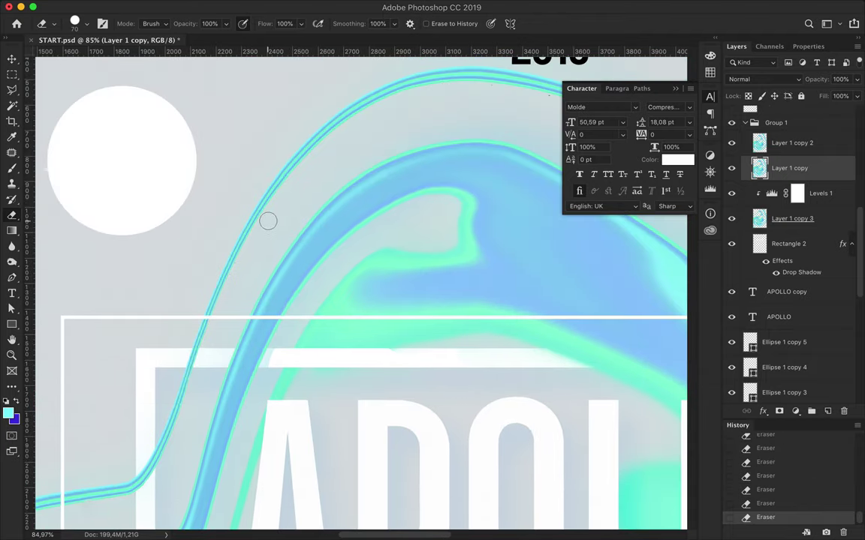
scroll(268, 221, right, 10)
scroll(187, 107, down, 5)
scroll(226, 180, left, 5)
scroll(225, 180, up, 2)
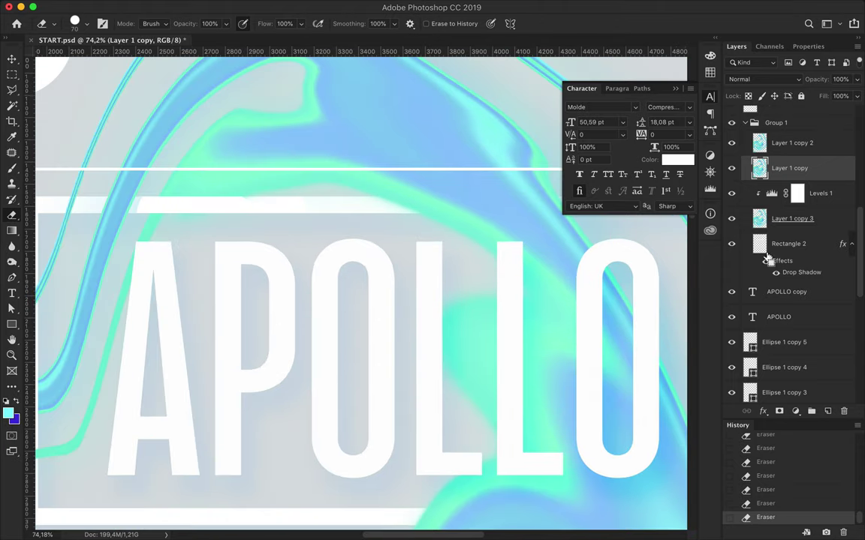
drag(145, 199, 224, 212)
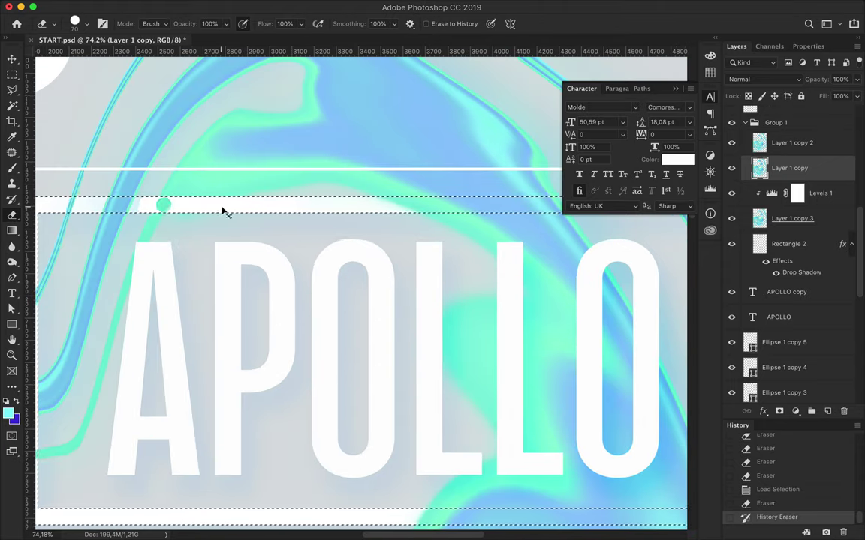
key(ctrl+z)
Erase small swirl fragments at the frame's top edge with a 19 px brush, then deselect.
right_click(314, 276)
text(19)
key(Return)
drag(136, 221, 145, 193)
key(alt+bracketleft)
key(alt+bracketleft)
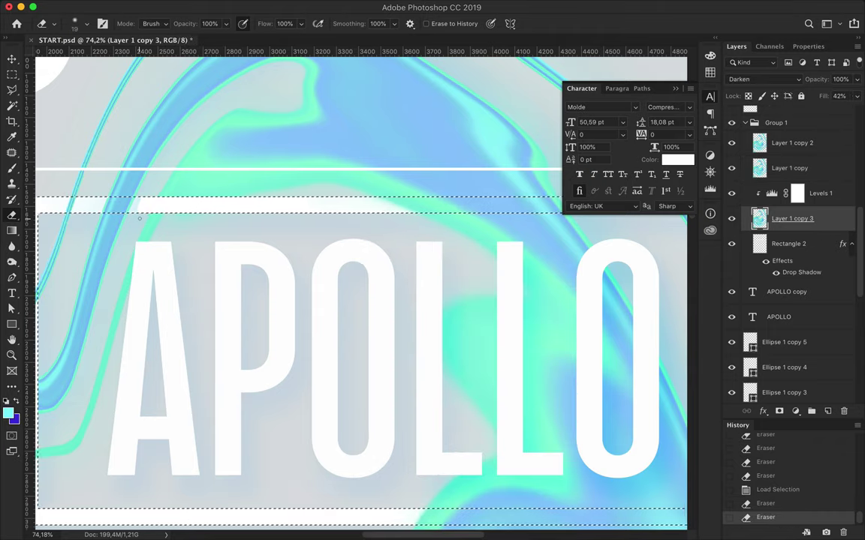
key(ctrl+0)
key(ctrl+d)
key(m)
key(v)
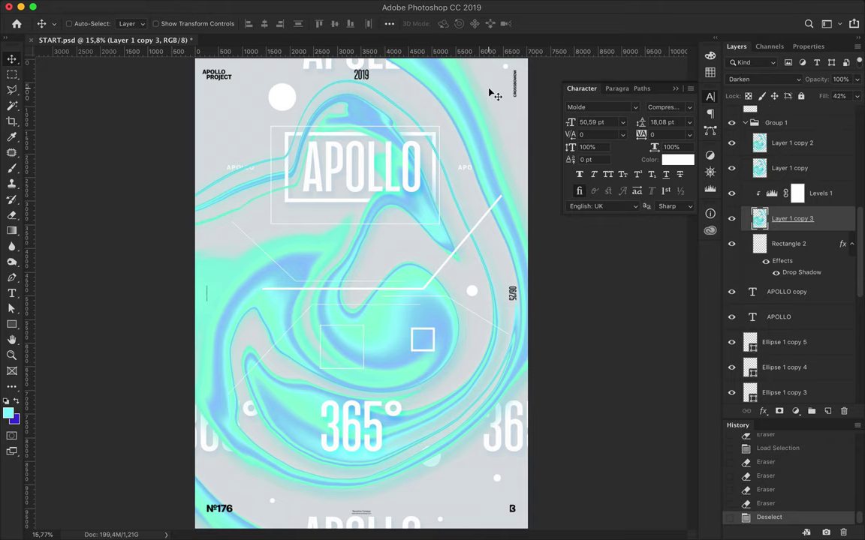
Rasterize the APOLLO title, load its letters as a selection, and erase swirl around them.
scroll(495, 94, up, 2)
right_click(773, 118)
click(676, 304)
ctrl+click(760, 256)
key(e)
scroll(360, 292, up, 1)
right_click(337, 146)
key(Escape)
mouse_move(391, 109)
mouse_down()
mouse_move(406, 120)
mouse_move(359, 90)
mouse_up()
drag(366, 175, 365, 129)
Deselect and move Rectangle 2 out of Group 1.
key(m)
key(ctrl+d)
scroll(368, 270, down, 2)
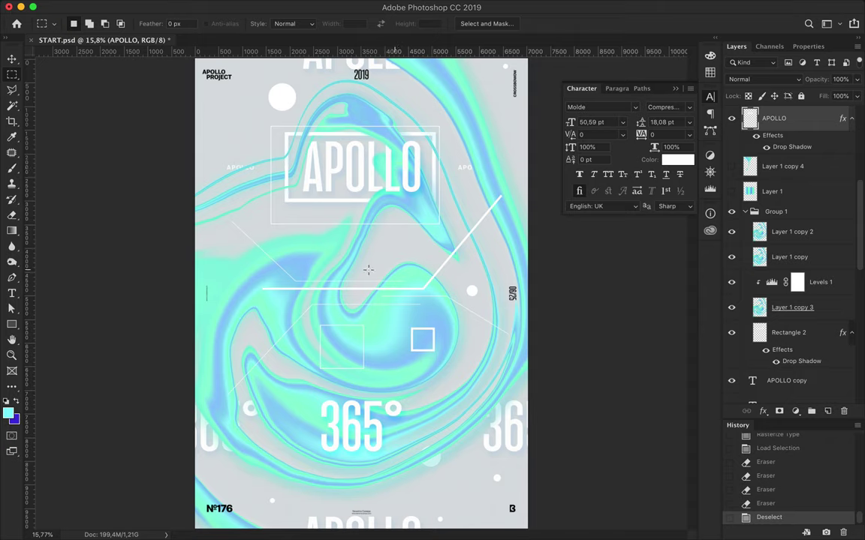
key(v)
click(776, 212)
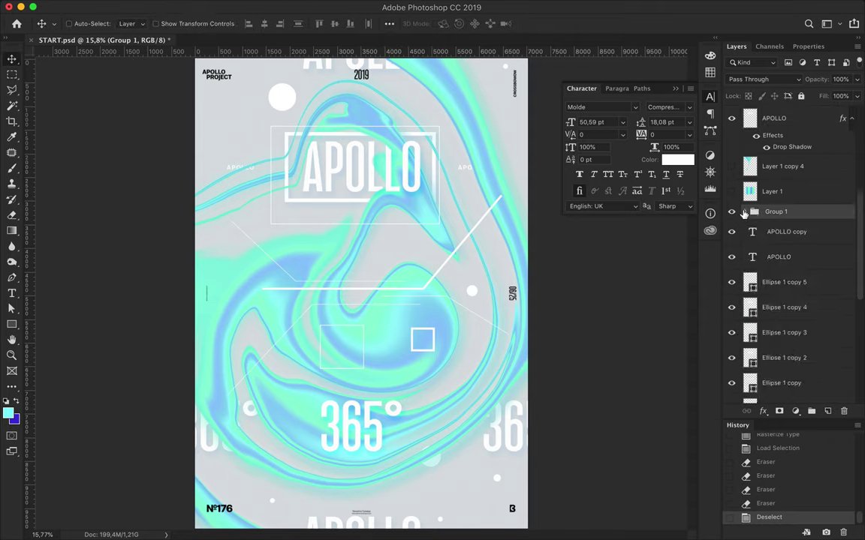
drag(781, 332, 743, 266)
click(745, 216)
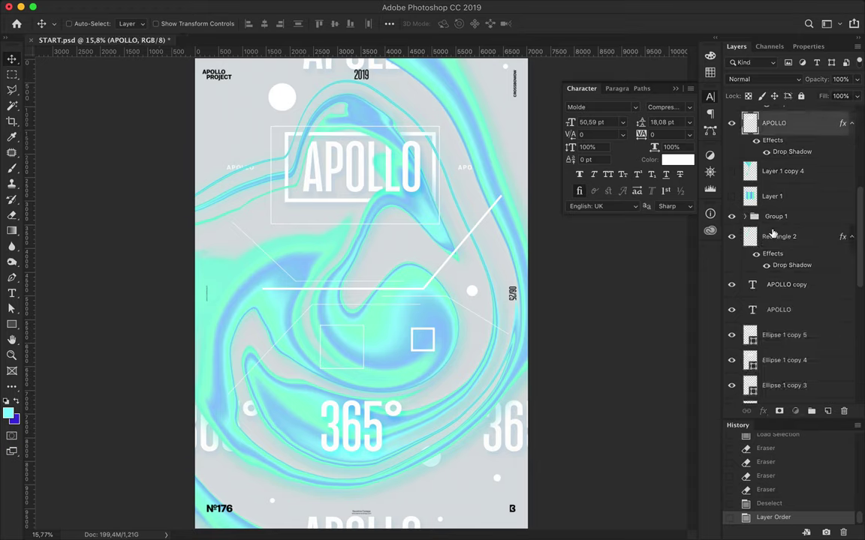
Add a Levels adjustment clipped to Group 1, with Layer 1 copy 2 moved above it.
click(796, 410)
click(785, 478)
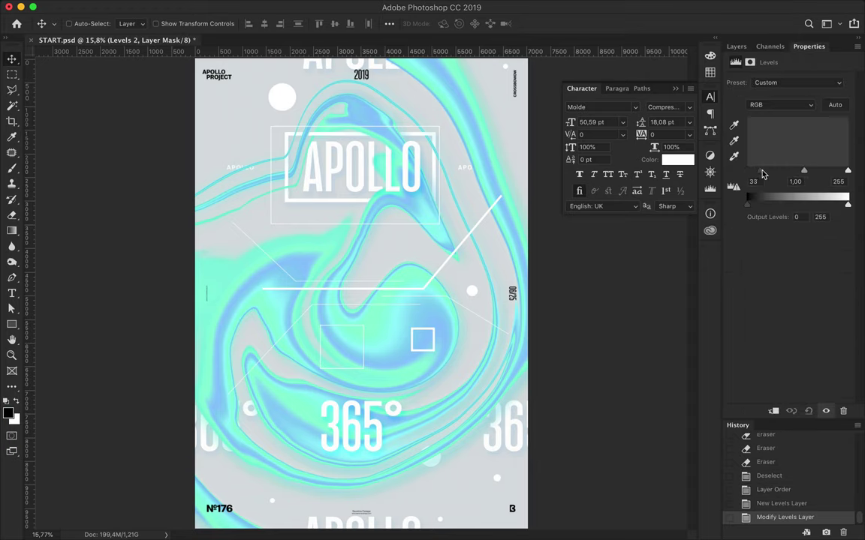
drag(782, 172, 782, 175)
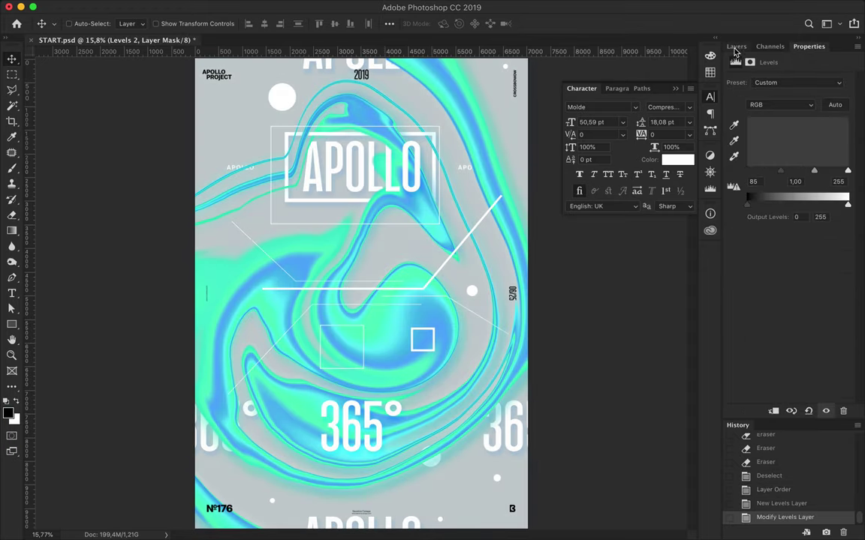
click(736, 46)
alt+click(744, 233)
click(745, 247)
drag(780, 262, 777, 212)
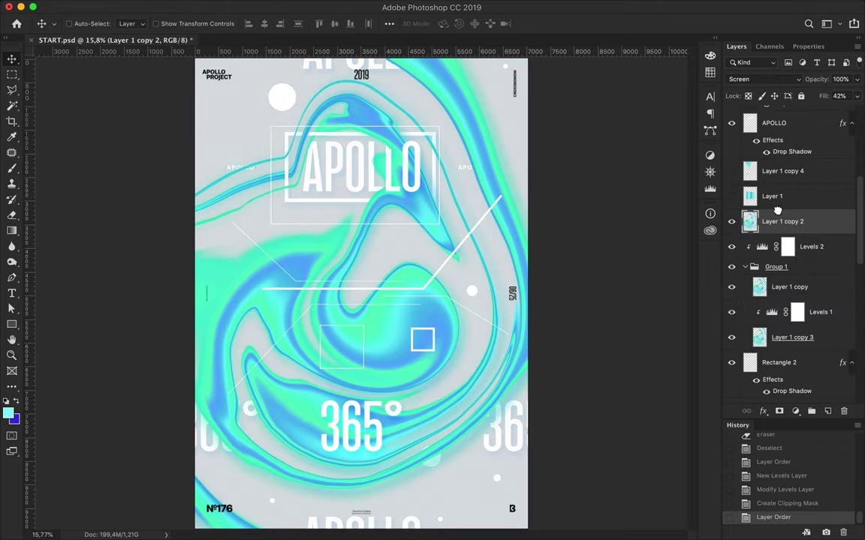
Compare visibility, set Levels 2 black input to 58, and nudge APOLLO copy 2 up.
click(732, 222)
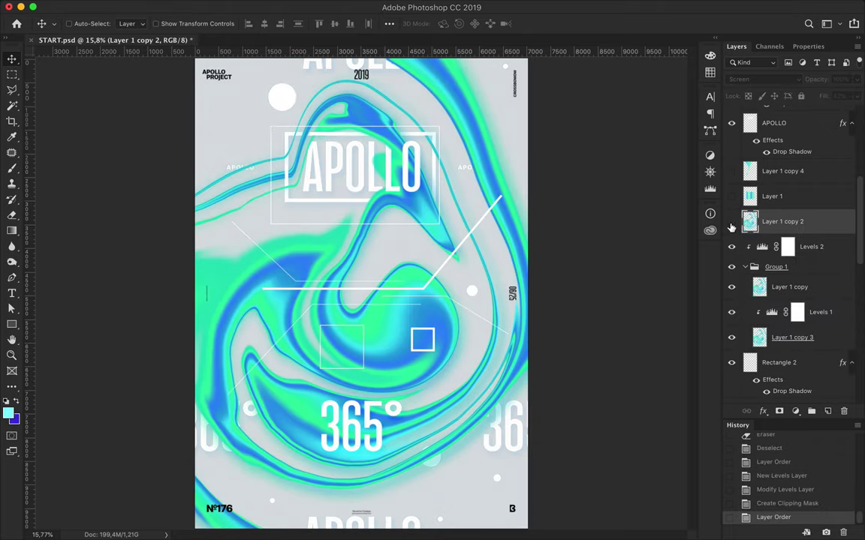
click(732, 222)
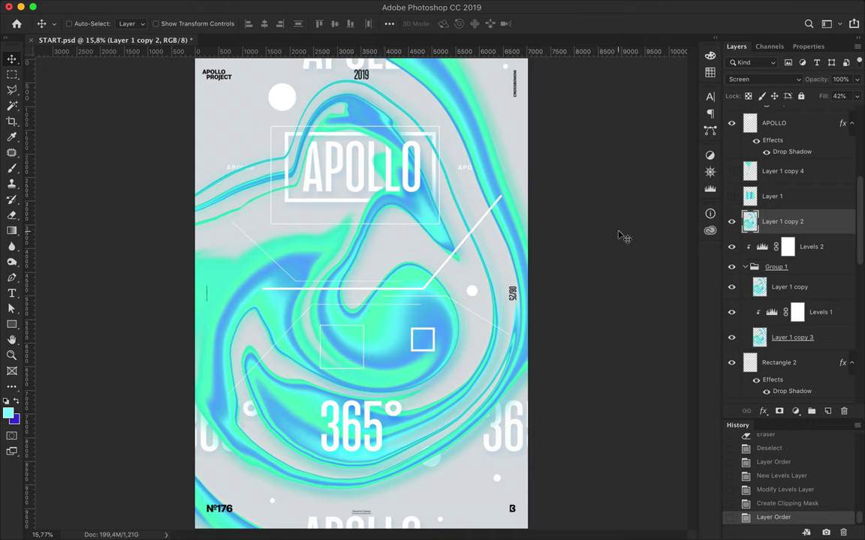
click(732, 247)
click(732, 247)
double_click(762, 247)
drag(746, 171, 768, 172)
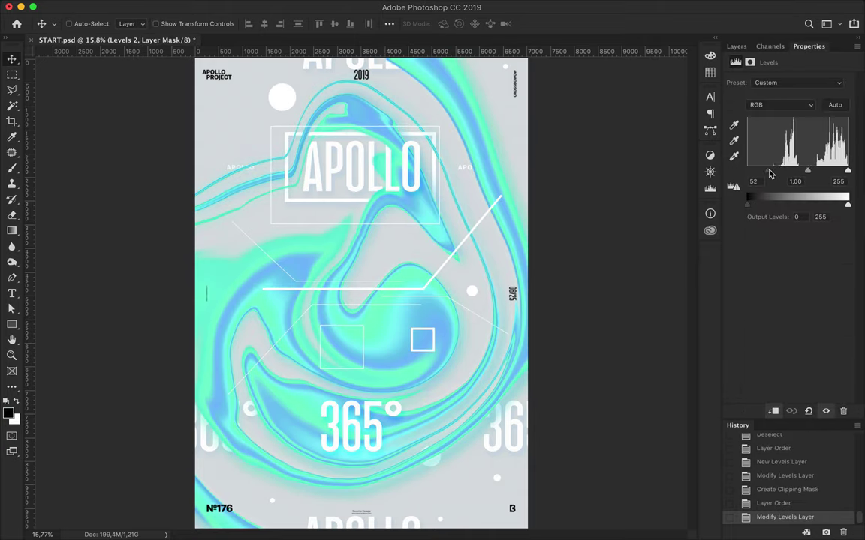
ctrl+click(382, 73)
key(Up)
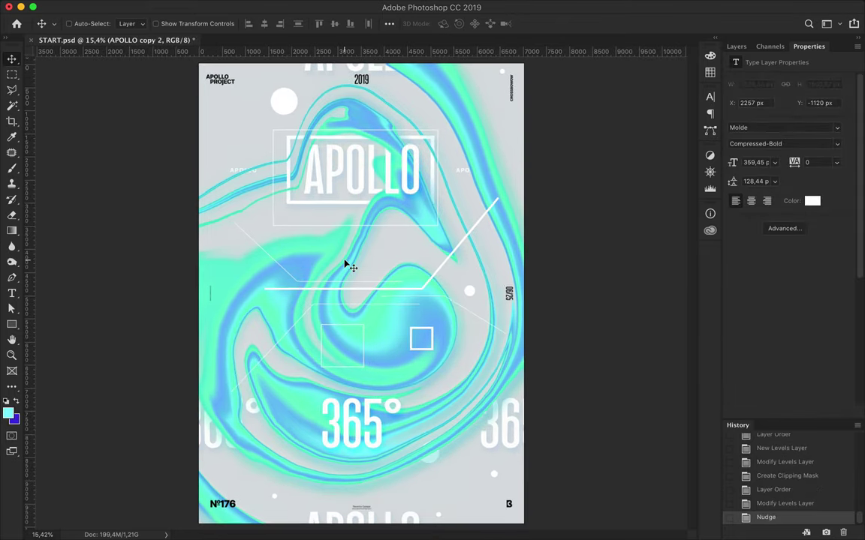
Draw a small square at the APOLLO frame's corner and check the frame rectangle's transform.
key(u)
click(133, 24)
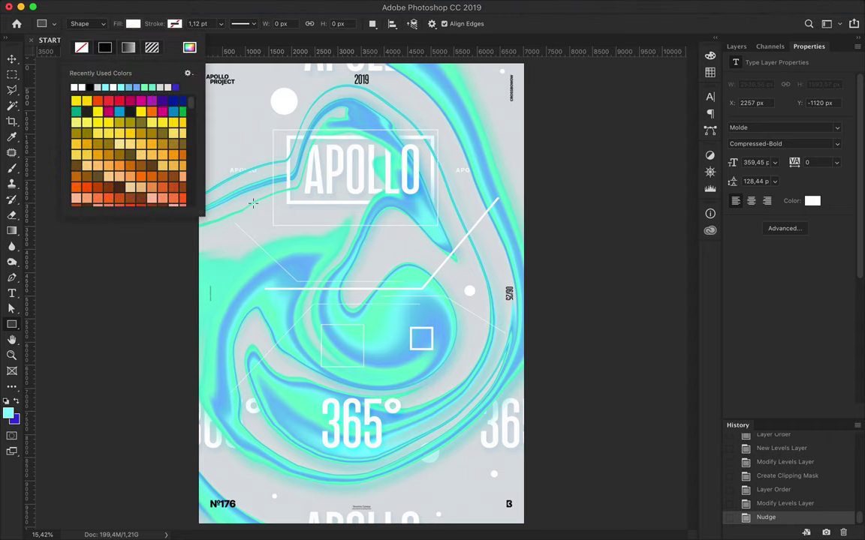
scroll(293, 124, up, 5)
mouse_move(261, 282)
mouse_down()
mouse_move(274, 293)
mouse_move(268, 320)
mouse_up()
key(v)
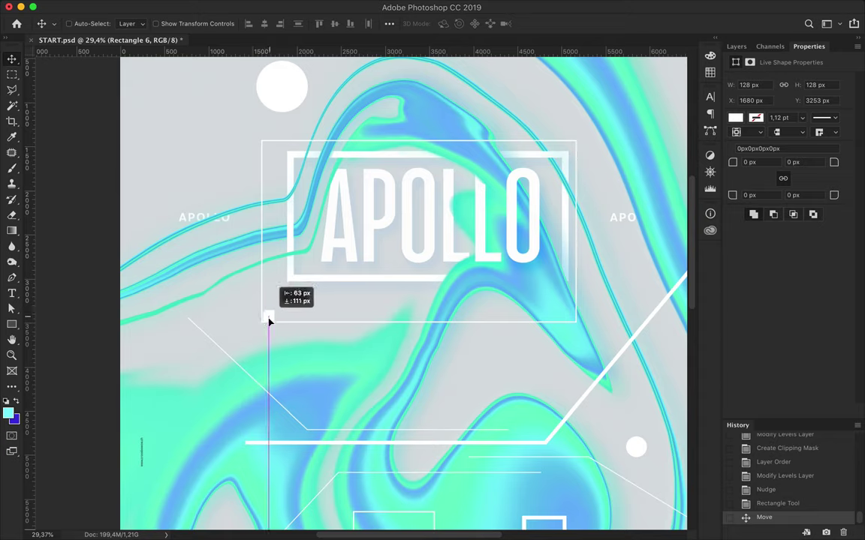
click(576, 145)
key(ctrl+t)
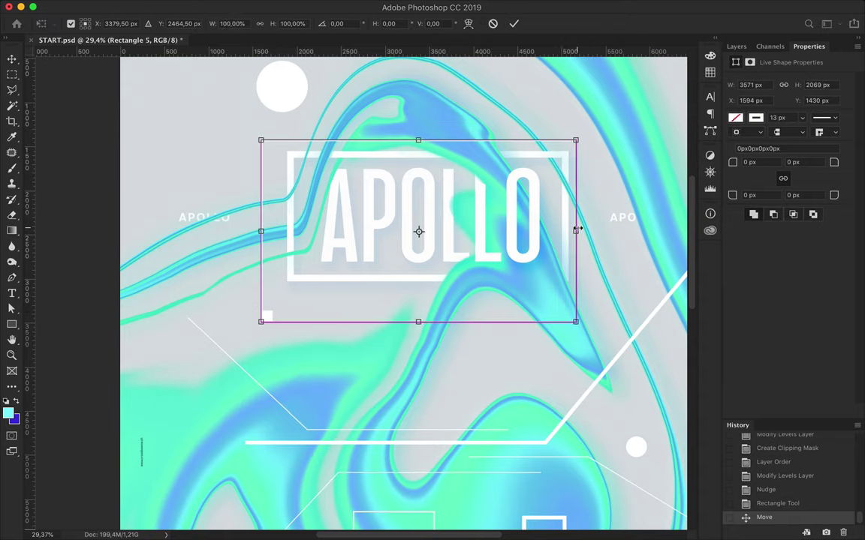
key(Return)
Draw a white-filled square inside the outlined square accent and nudge it up.
key(u)
scroll(489, 354, down, 3)
scroll(490, 354, right, 4)
drag(378, 425, 412, 458)
key(v)
key(Up)
key(Up)
key(Up)
key(a)
click(221, 23)
click(179, 23)
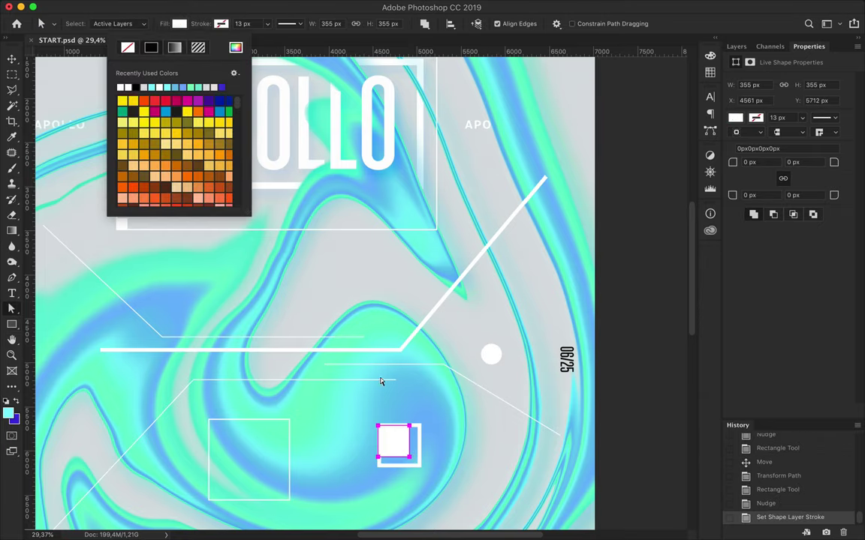
click(511, 373)
key(v)
key(Up)
key(Up)
key(Up)
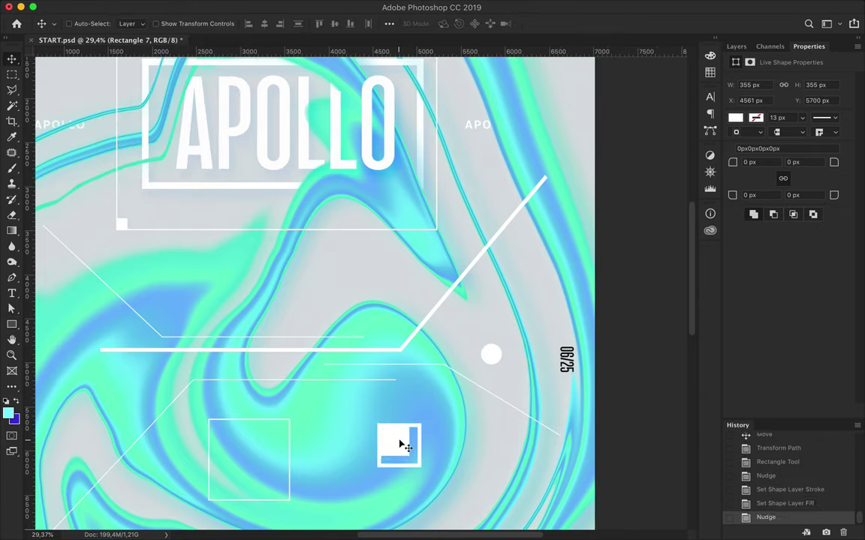
Change the outlined square Rectangle 4's stroke and move it under the white square.
key(ctrl+minus)
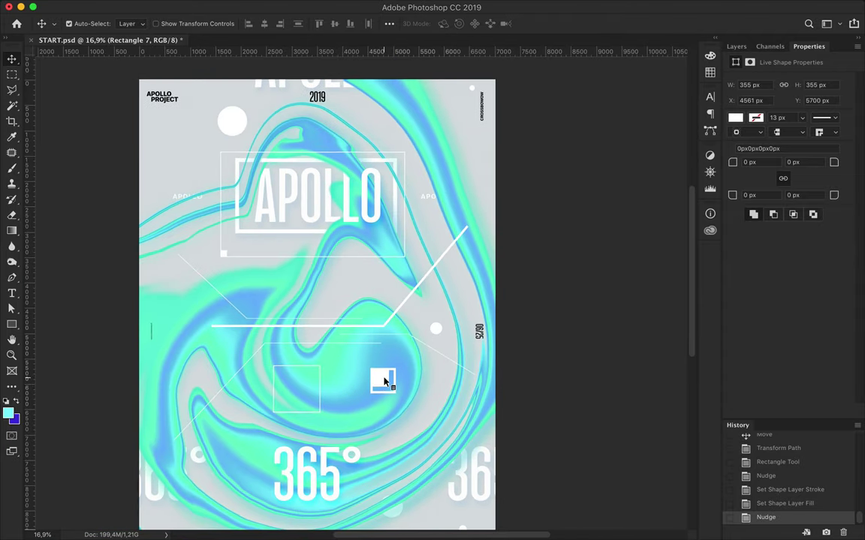
click(318, 411)
key(F7)
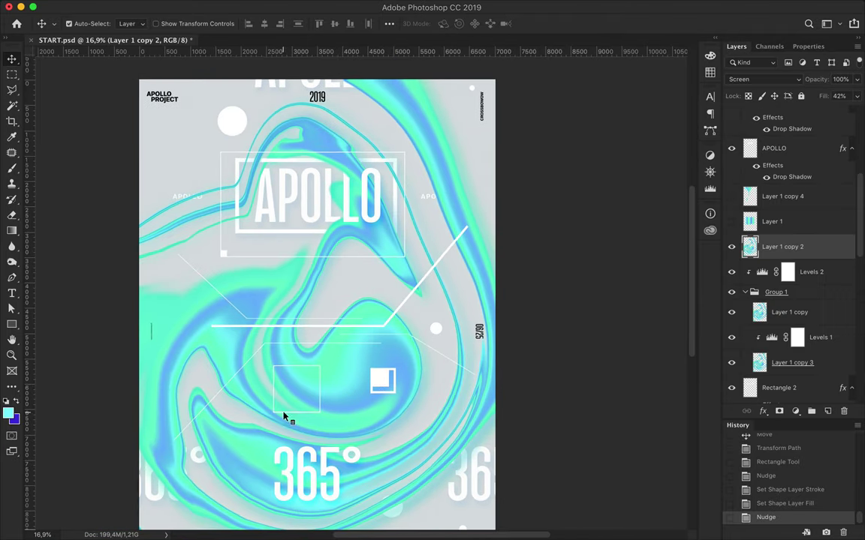
key(a)
click(285, 412)
key(v)
scroll(285, 340, up, 2)
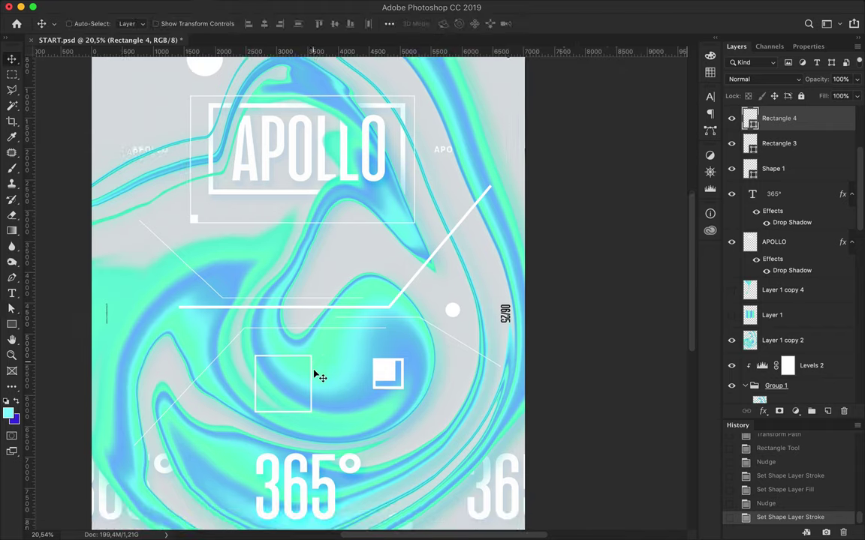
mouse_move(319, 372)
mouse_down()
mouse_move(371, 374)
mouse_move(378, 395)
mouse_up()
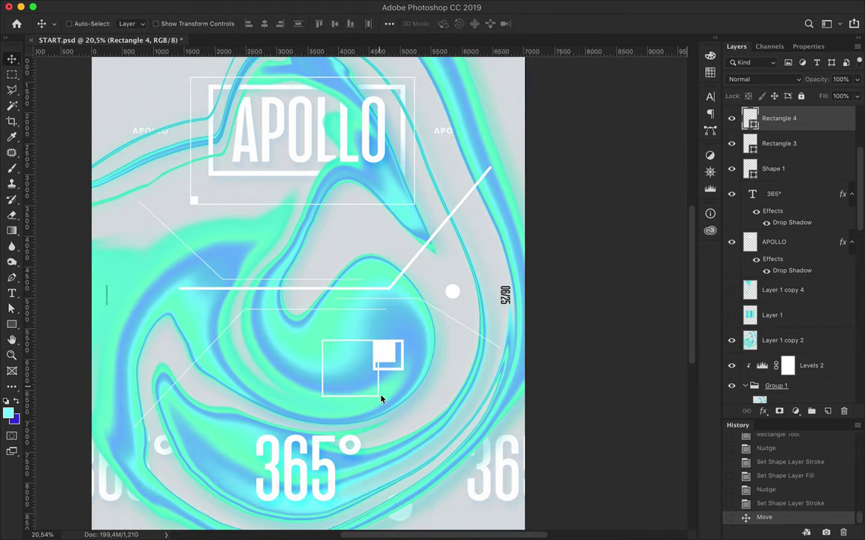
Draw a long thin outlined bar left of the squares and nudge it up.
key(u)
drag(388, 342, 237, 355)
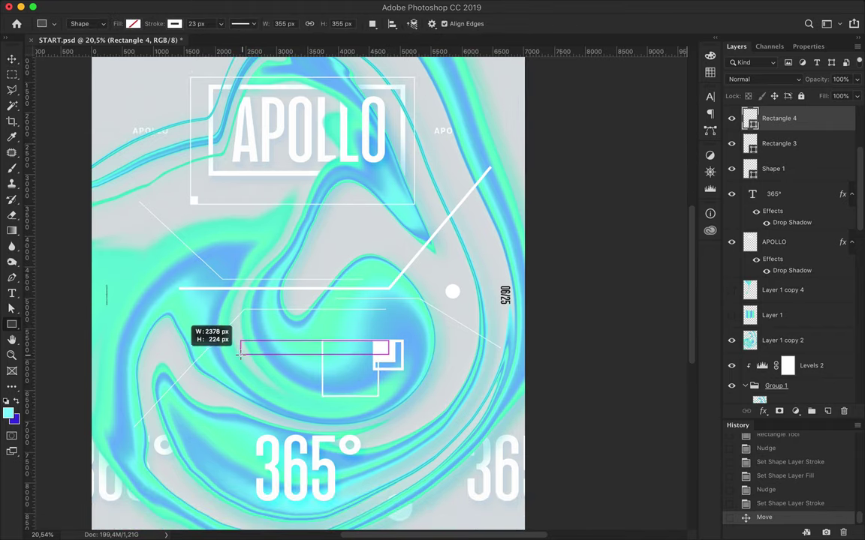
key(v)
scroll(277, 409, up, 2)
key(Up)
key(Up)
key(Up)
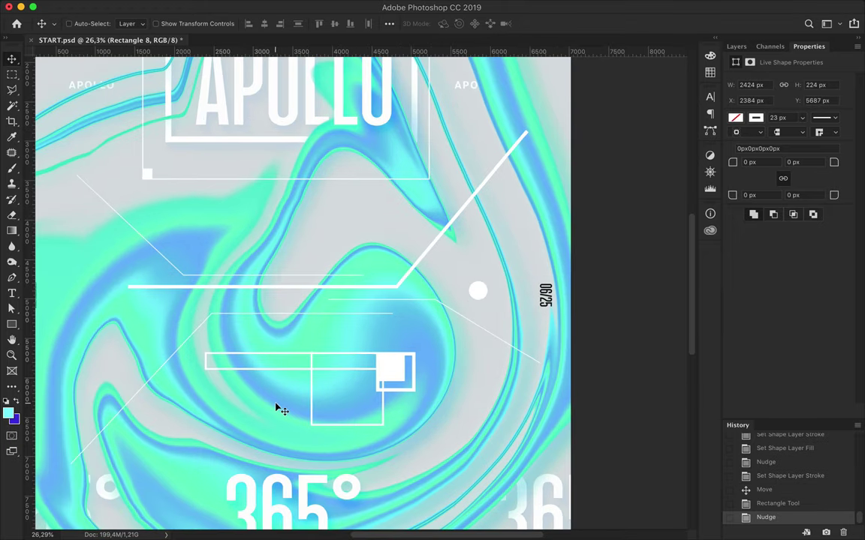
scroll(475, 303, down, 1)
scroll(475, 303, down, 2)
scroll(469, 234, down, 4)
scroll(466, 233, down, 1)
Draw a tall white rectangle at the right edge and move it below the APOLLO layers.
key(u)
drag(492, 111, 534, 256)
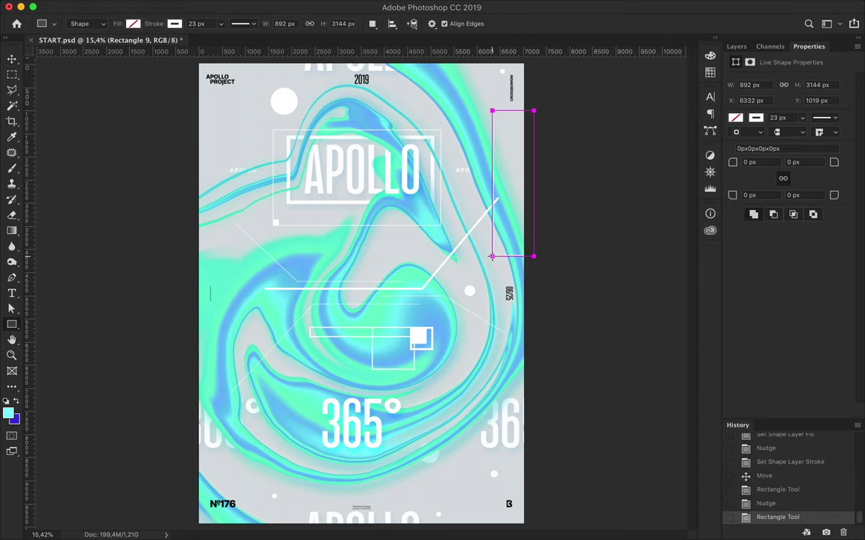
click(133, 24)
click(114, 87)
click(737, 46)
drag(781, 116, 795, 304)
scroll(795, 305, down, 1)
Align the right-edge bar to a horizontal guide and nudge it into place.
key(v)
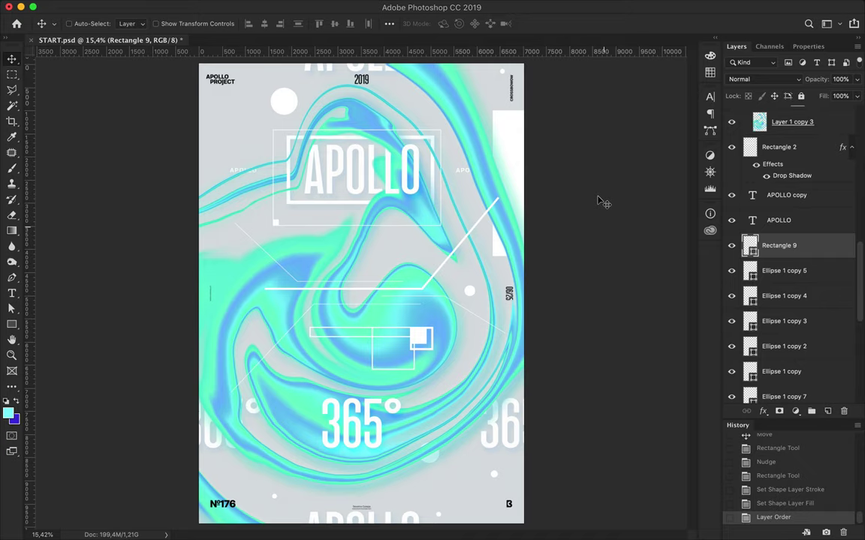
drag(510, 112, 511, 131)
drag(450, 51, 440, 130)
key(Down)
Copy the bar to the top-left corner, making it narrower and nudging it into place.
mouse_move(473, 156)
alt+mouse_down()
mouse_move(237, 113)
mouse_move(228, 94)
alt+mouse_up()
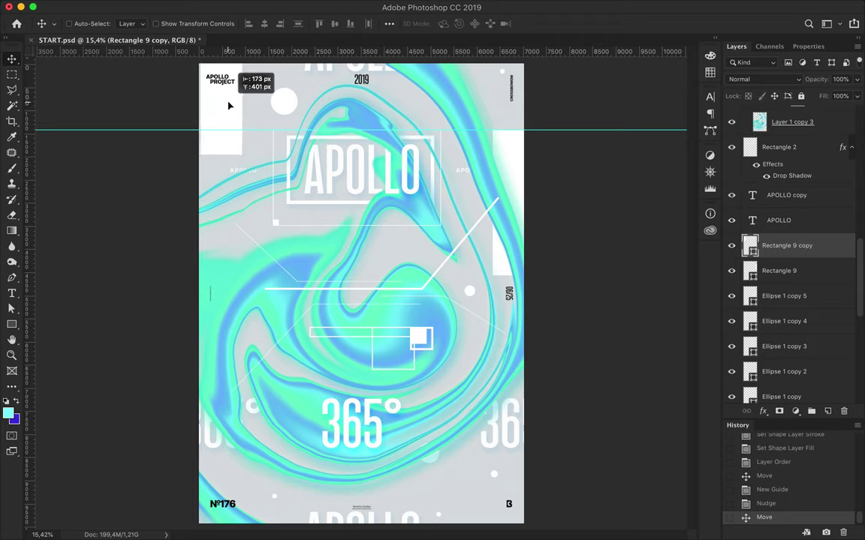
key(ctrl+t)
drag(244, 117, 237, 116)
key(Return)
key(Left)
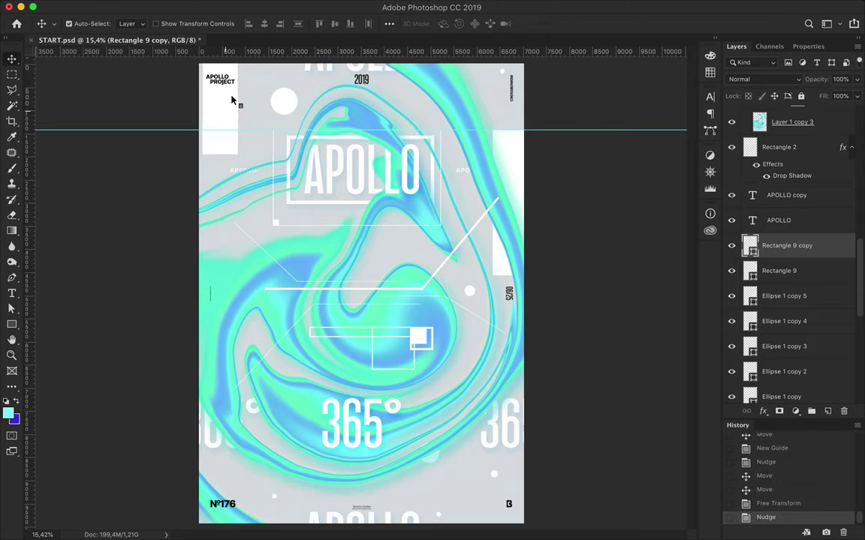
Copy the bar to the bottom-left corner and select the rectangle framing APOLLO.
alt+drag(232, 100, 252, 475)
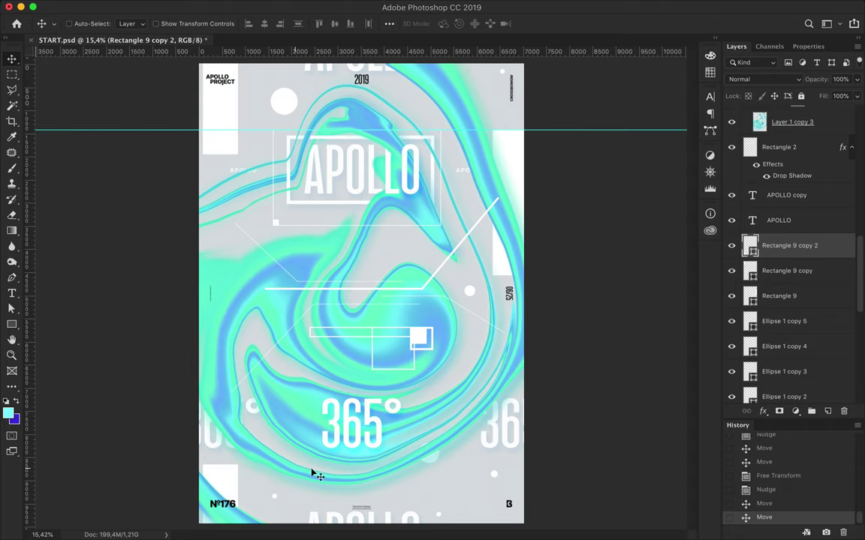
scroll(315, 473, down, 2)
click(309, 234)
Set Rectangle 5's stroke width to 23 px and save START.psd.
key(a)
click(248, 23)
text(23)
key(Return)
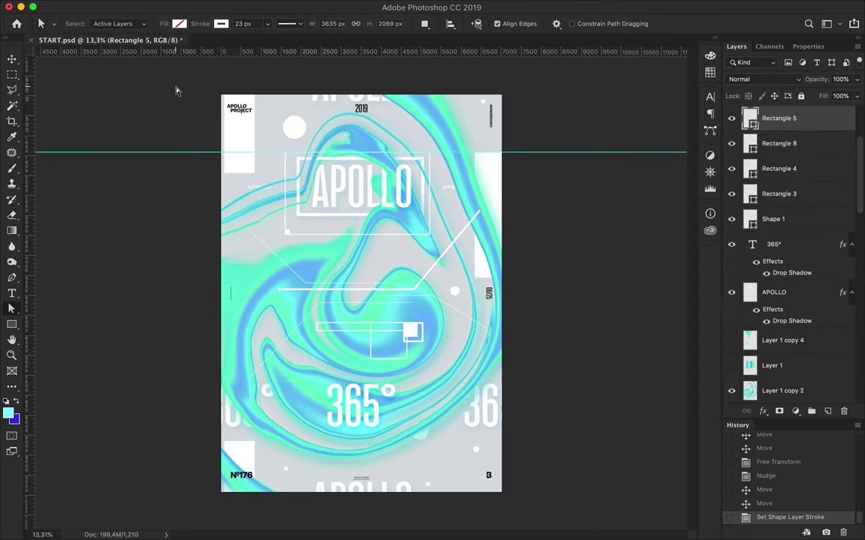
key(ctrl+s)
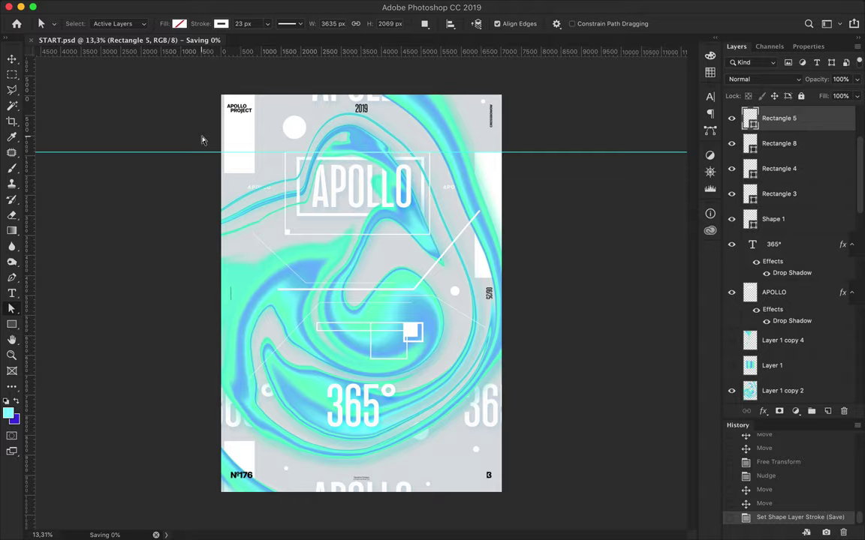